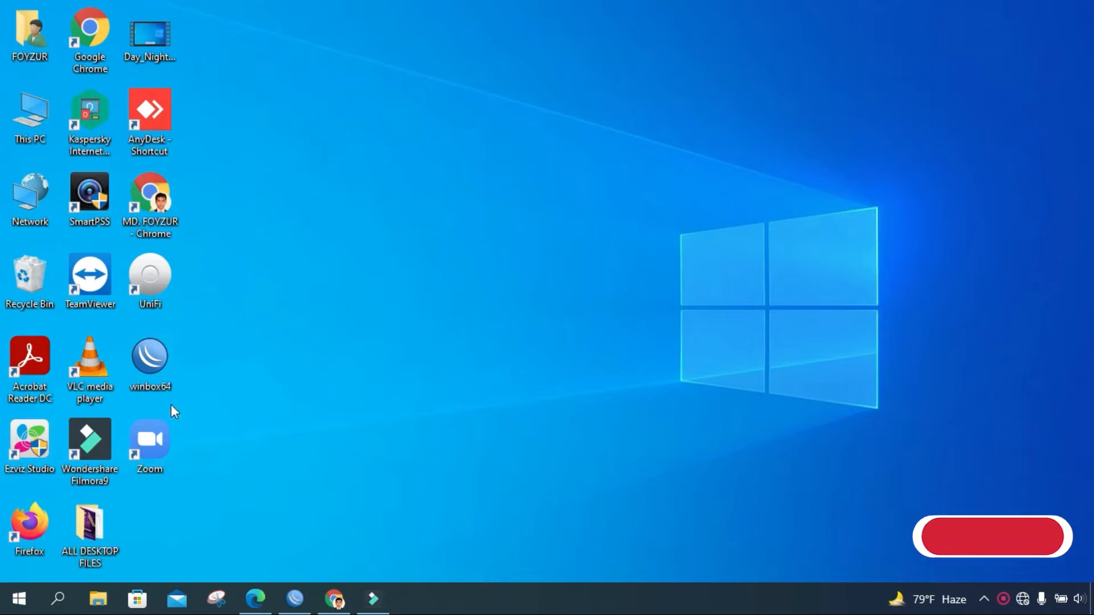
- Launch WinBox, connect to the discovered MikroTik router as admin and open its IP address list
double_click(165, 378)
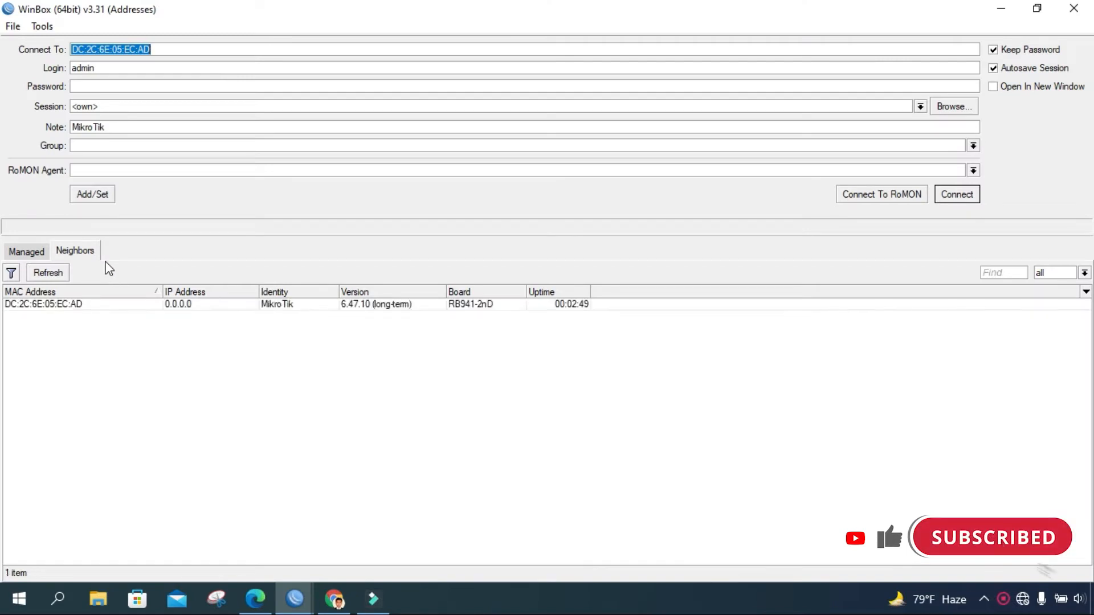
left_click(958, 195)
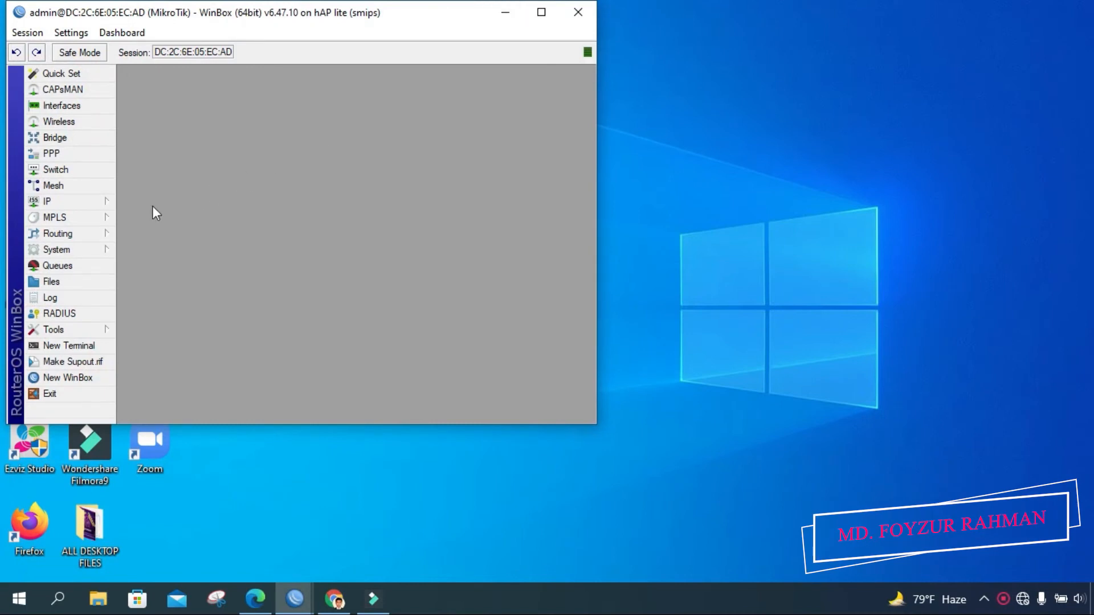
left_click(87, 204)
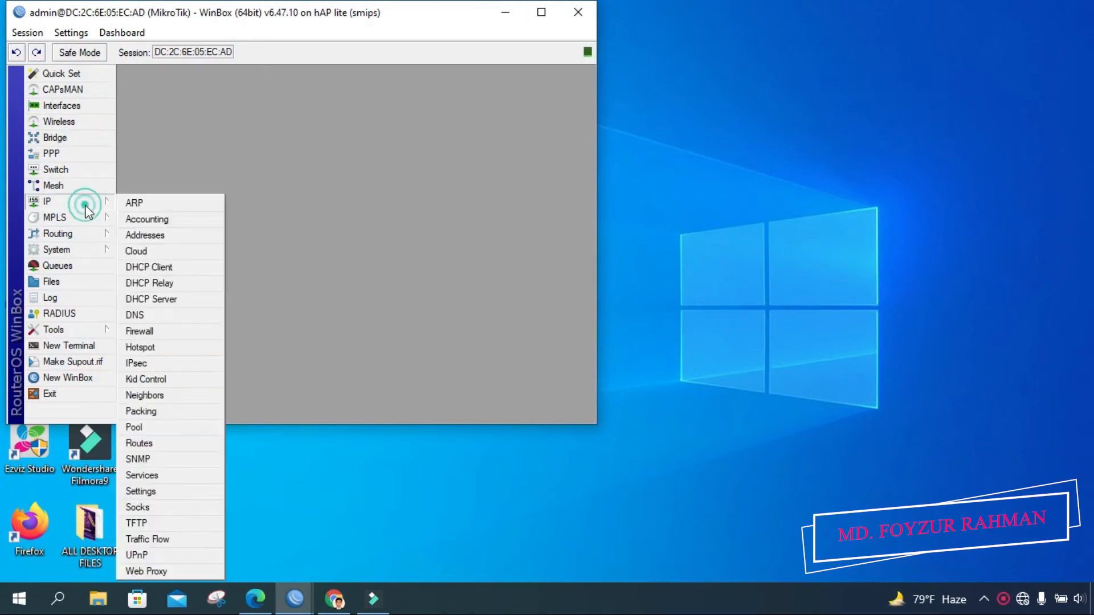
left_click(150, 236)
- Add the IP address 10.10.10.2/30 on interface ether1 with the comment "ISP 1"
left_click(340, 175)
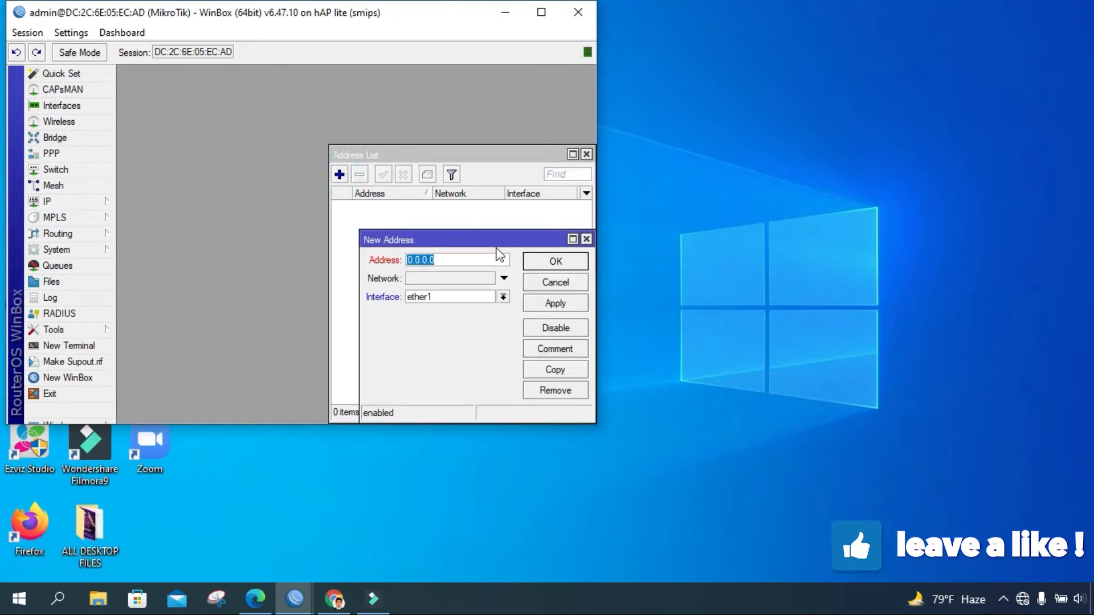
type("10.10")
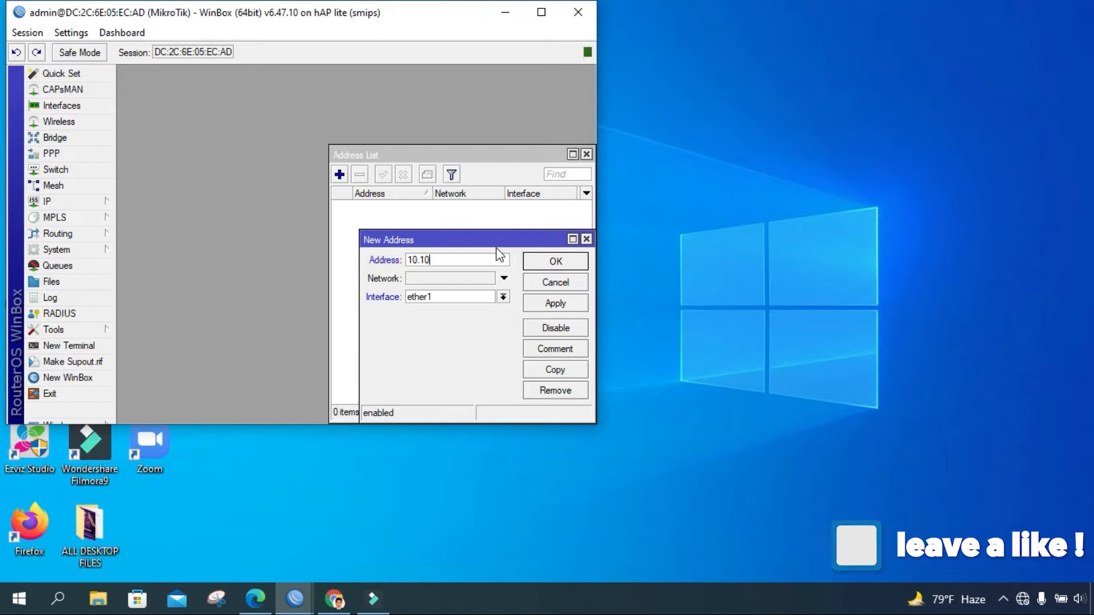
type(".10.2/30")
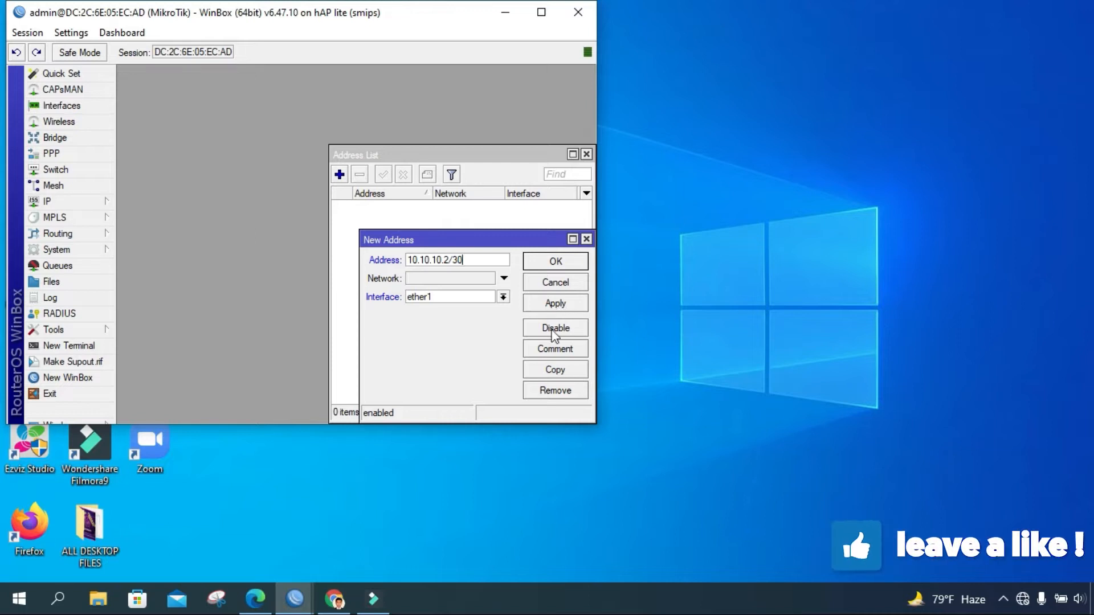
left_click(555, 353)
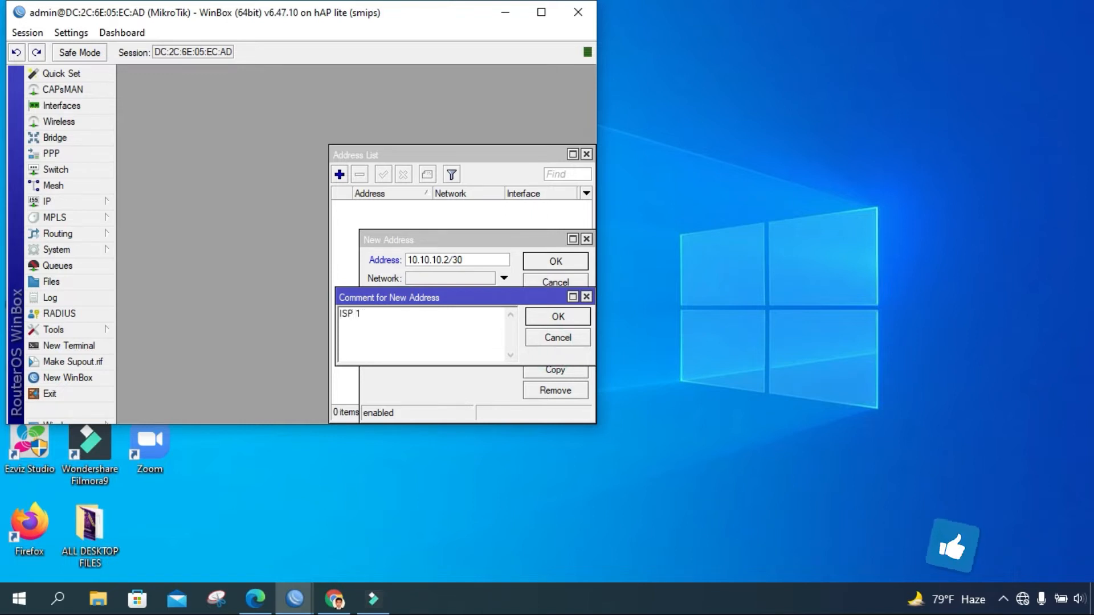
left_click(578, 322)
left_click(559, 307)
left_click(556, 261)
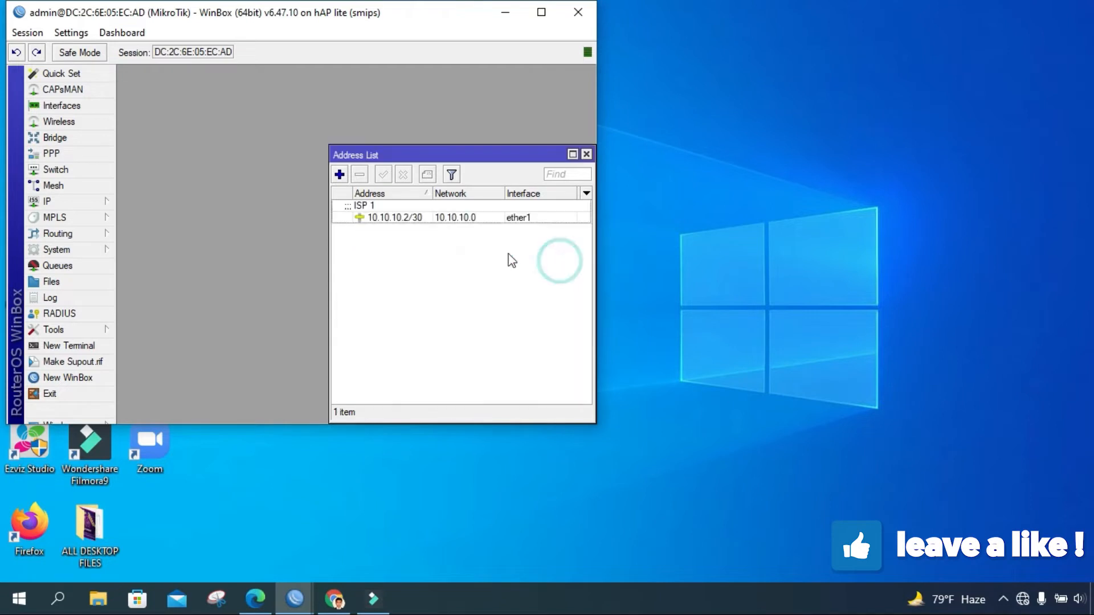
- Add the IP address 10.10.20.2/20 on interface ether2 with the comment "ISP 2"
left_click(339, 175)
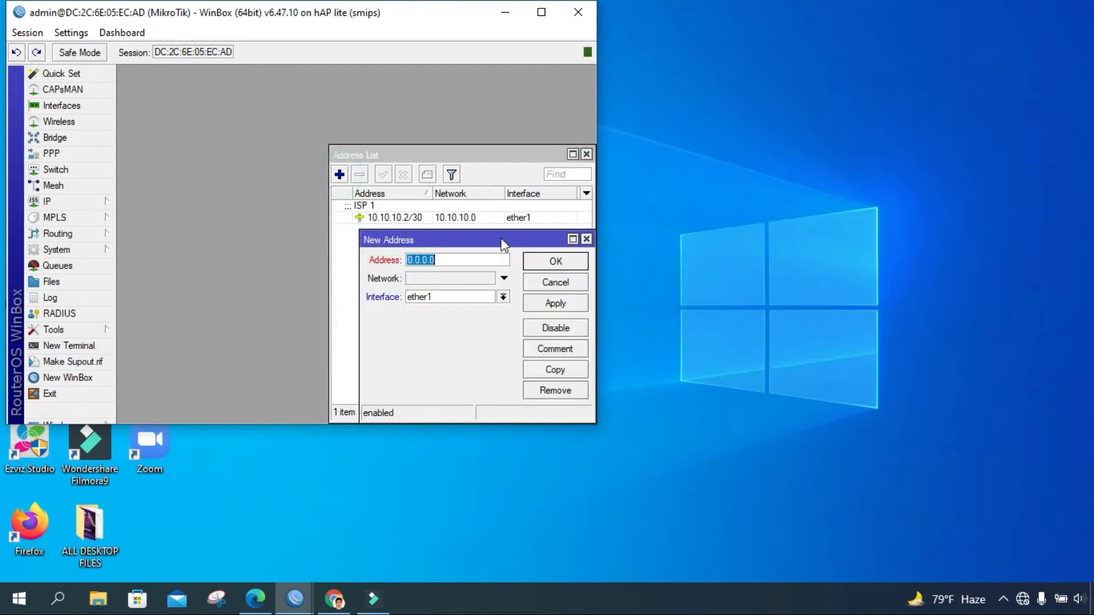
type("10")
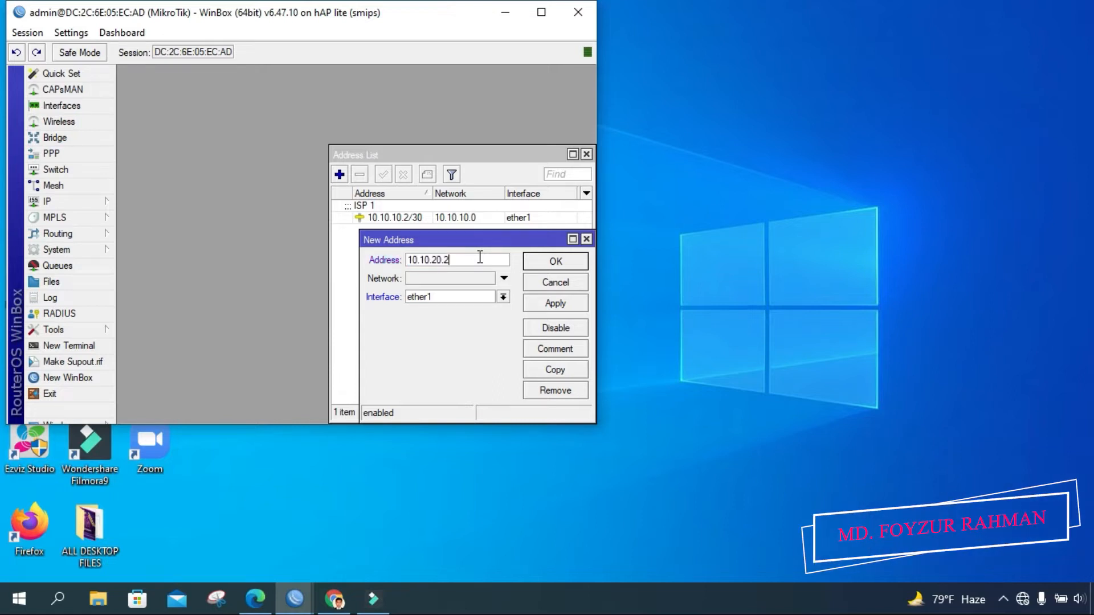
type(".10.20.2/20")
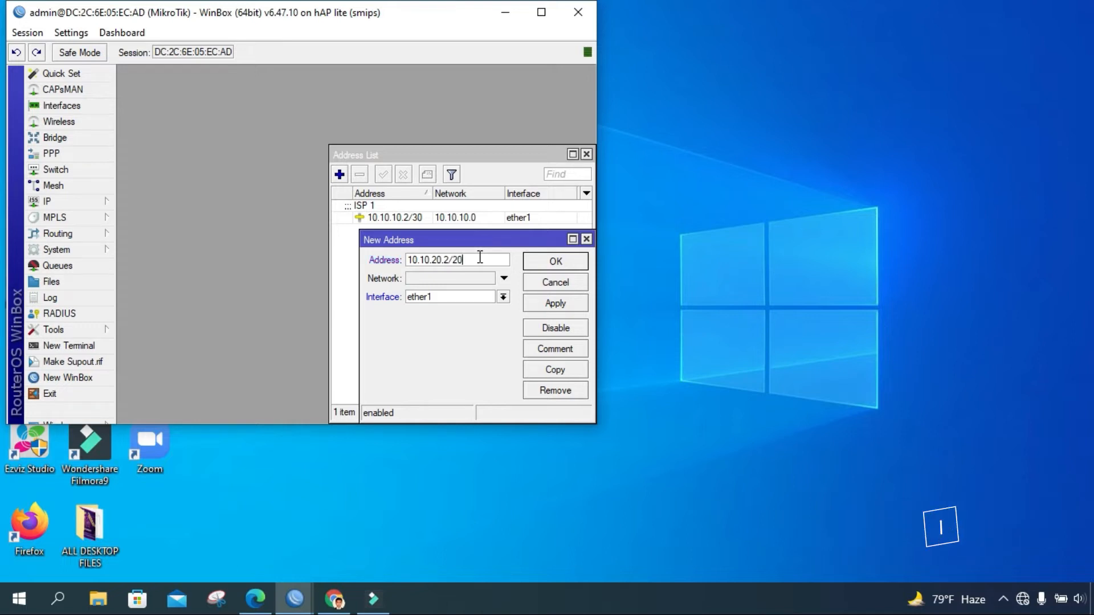
left_click(467, 298)
left_click(454, 315)
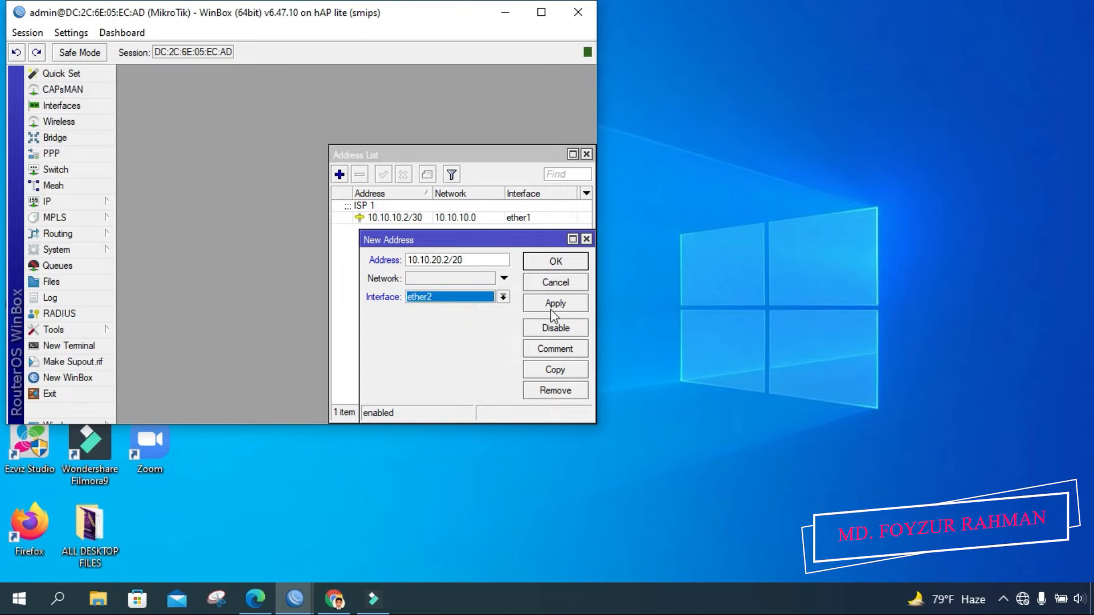
left_click(556, 350)
type("ISP 2")
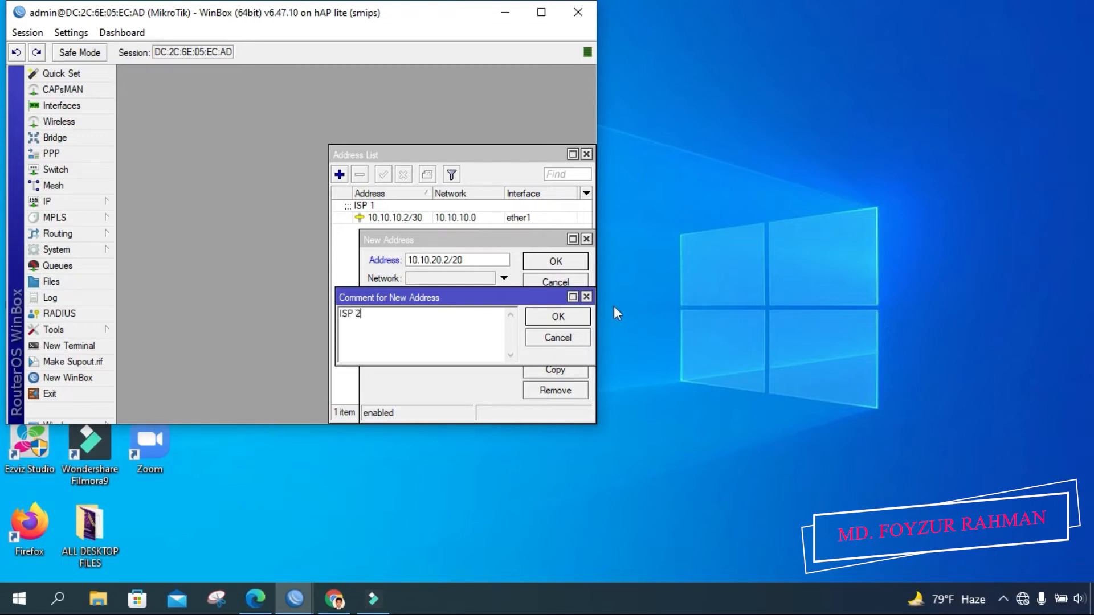
left_click(548, 320)
left_click(557, 303)
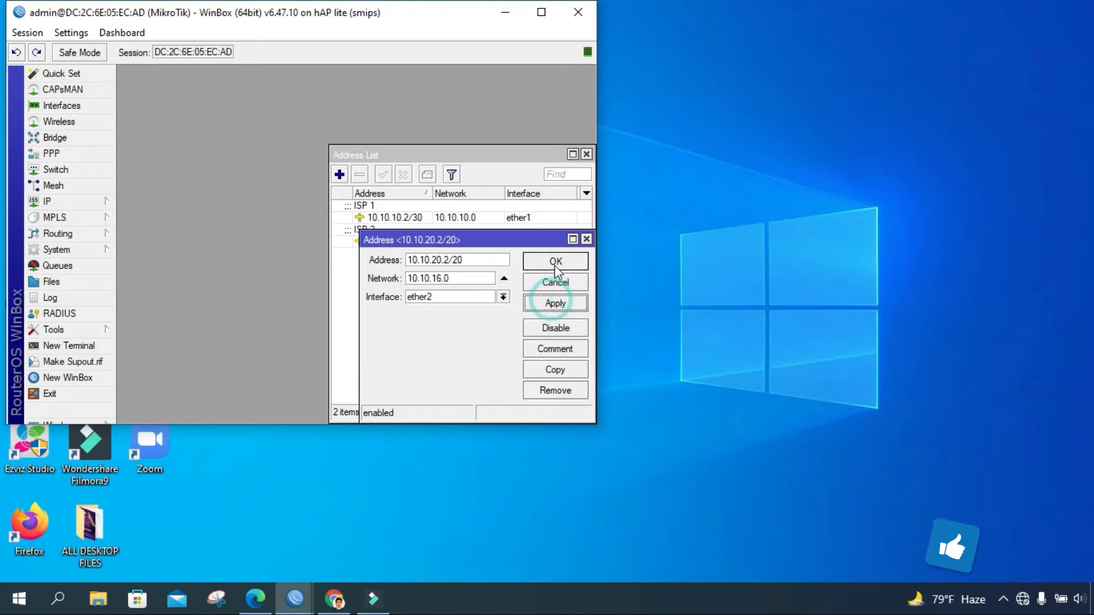
left_click(556, 261)
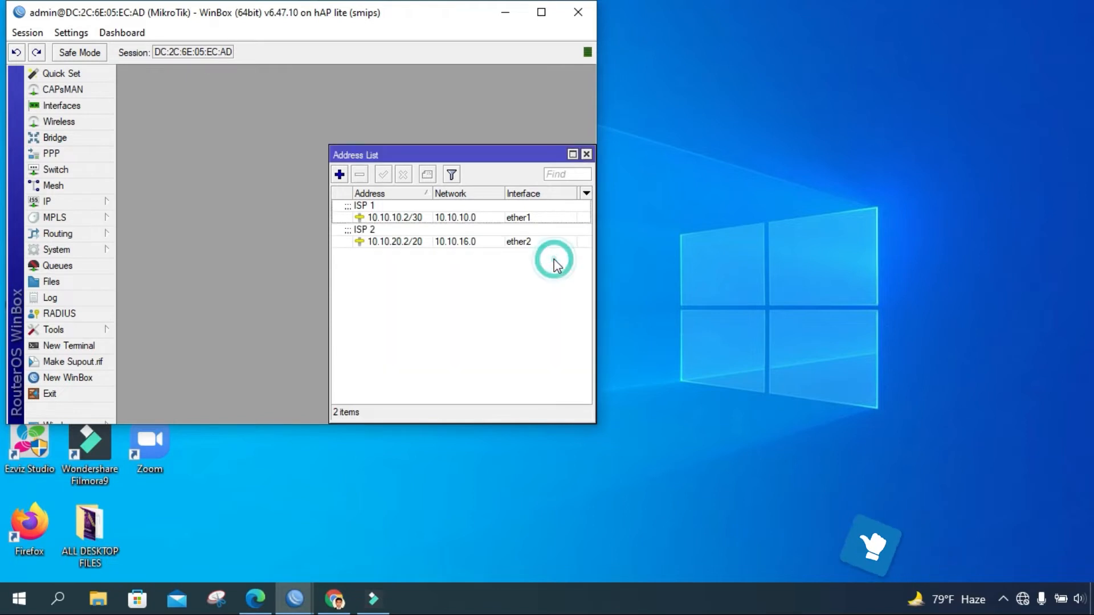
- Add the IP address 192.168.1.1/24 on interface ether3 and close the address list
left_click(339, 174)
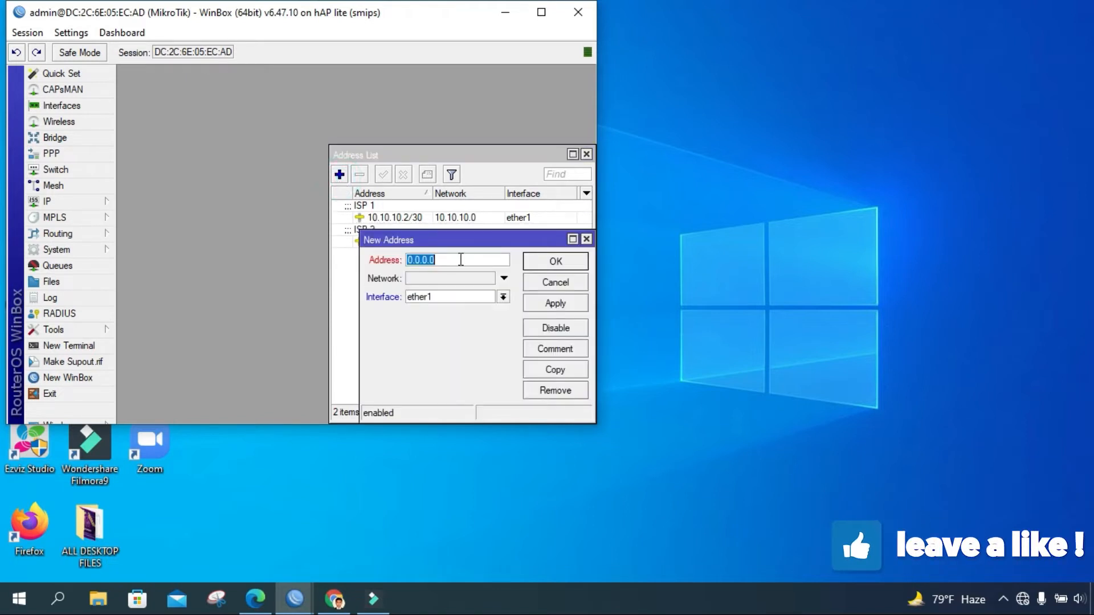
type("192")
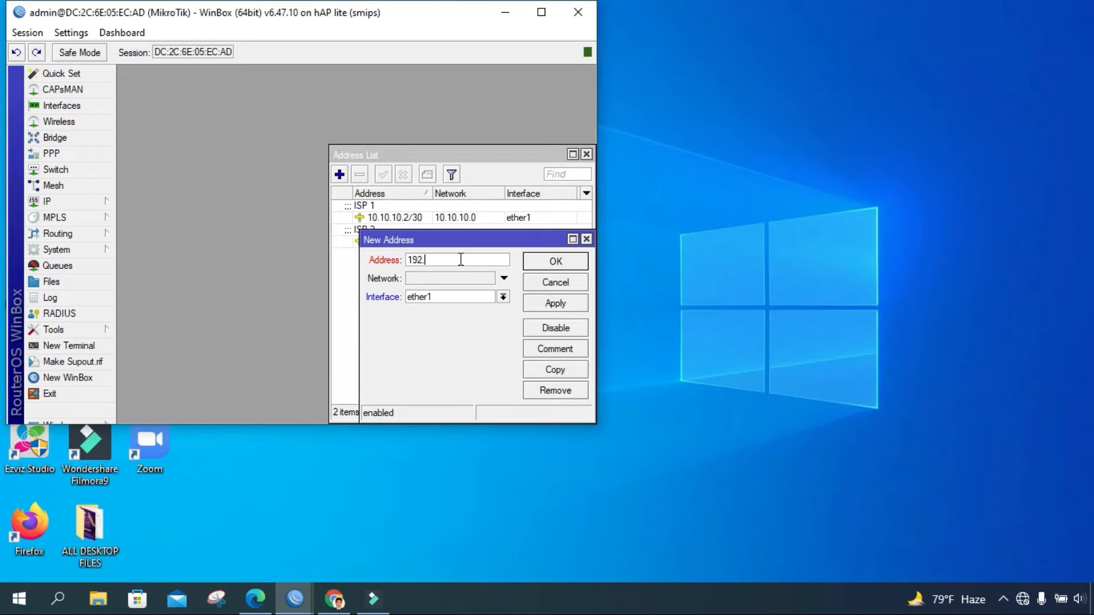
type(".168")
key("BackSpace")
type("68.1")
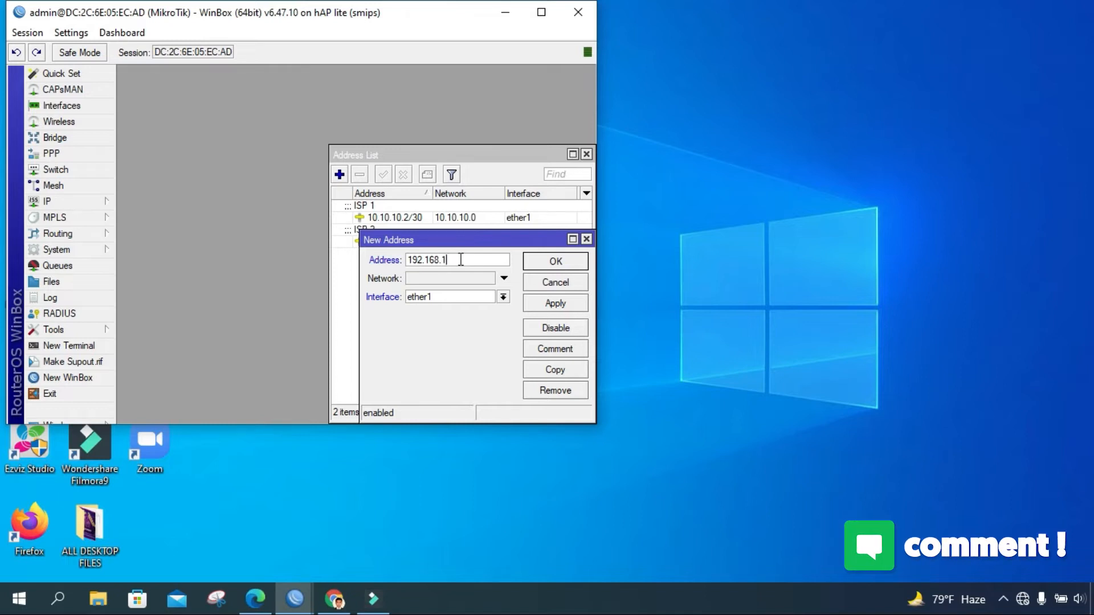
type(".1/24")
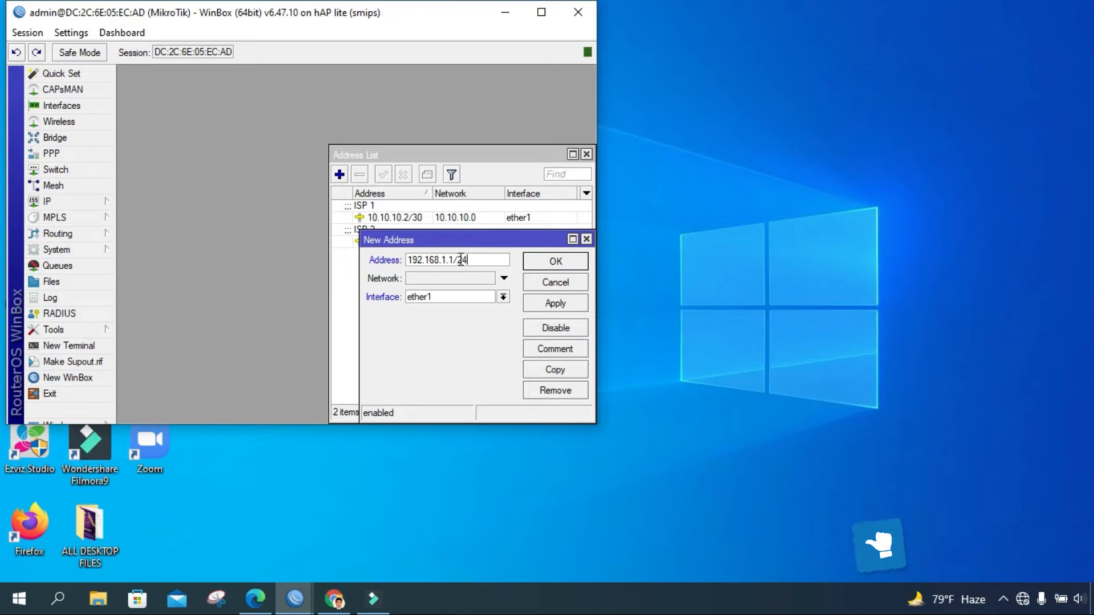
left_click(479, 297)
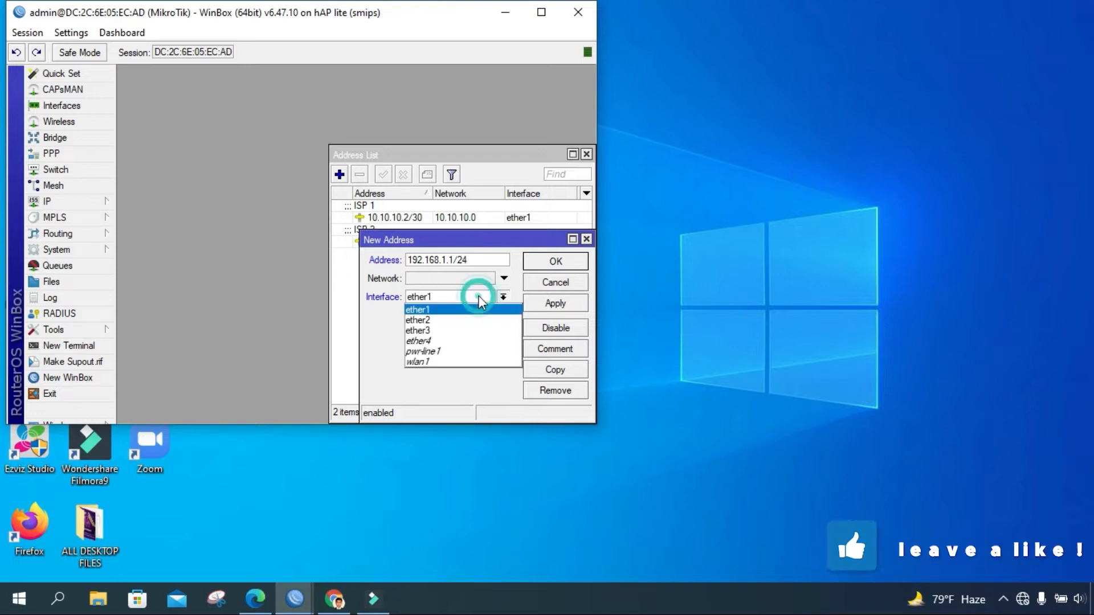
left_click(452, 332)
left_click(577, 304)
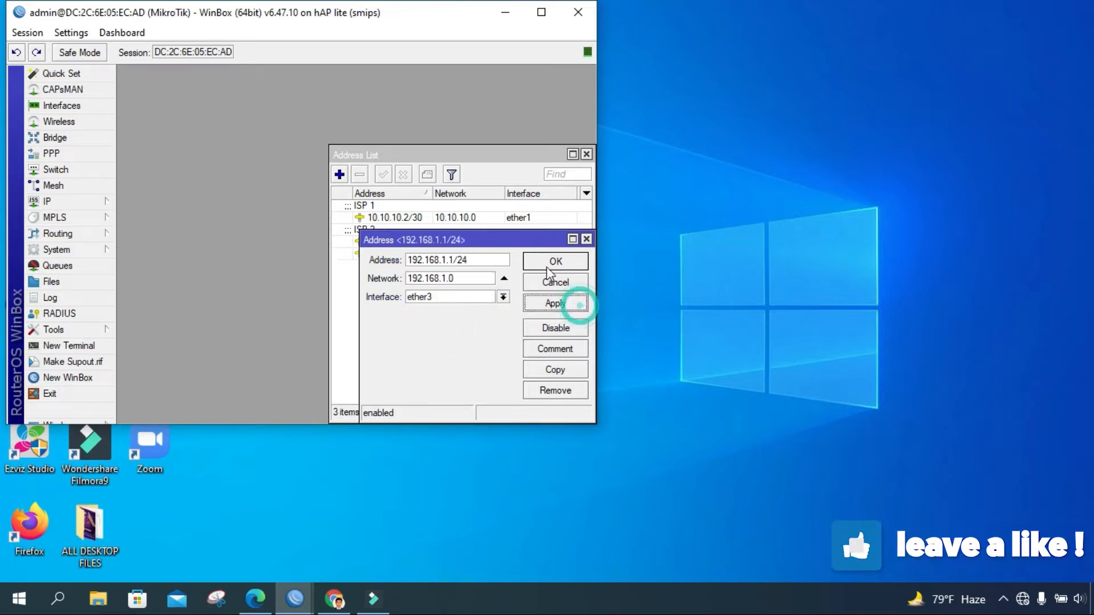
left_click(544, 261)
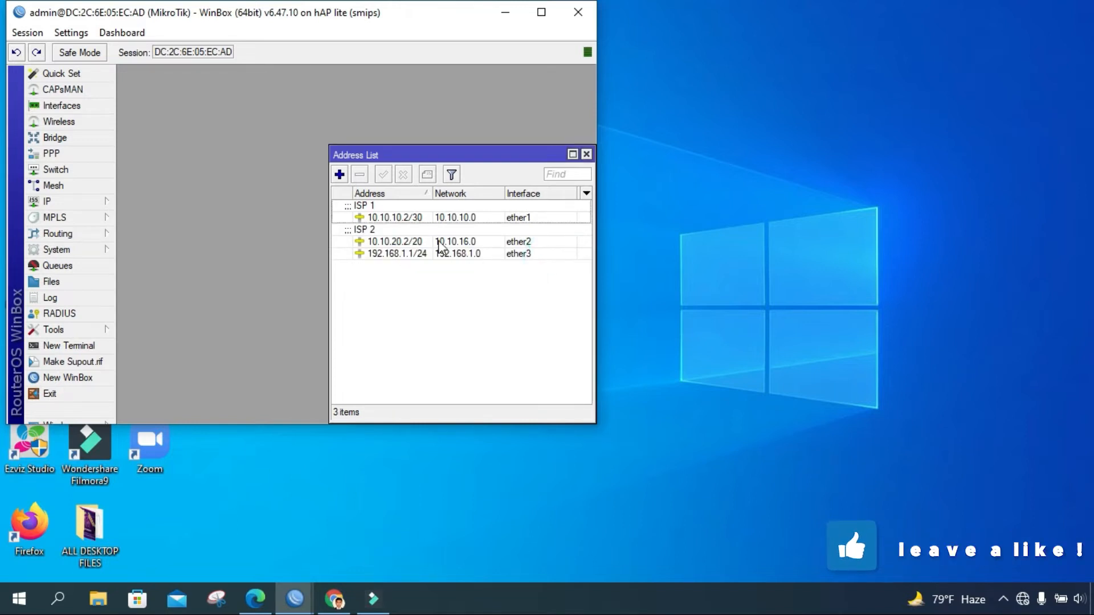
left_click(587, 154)
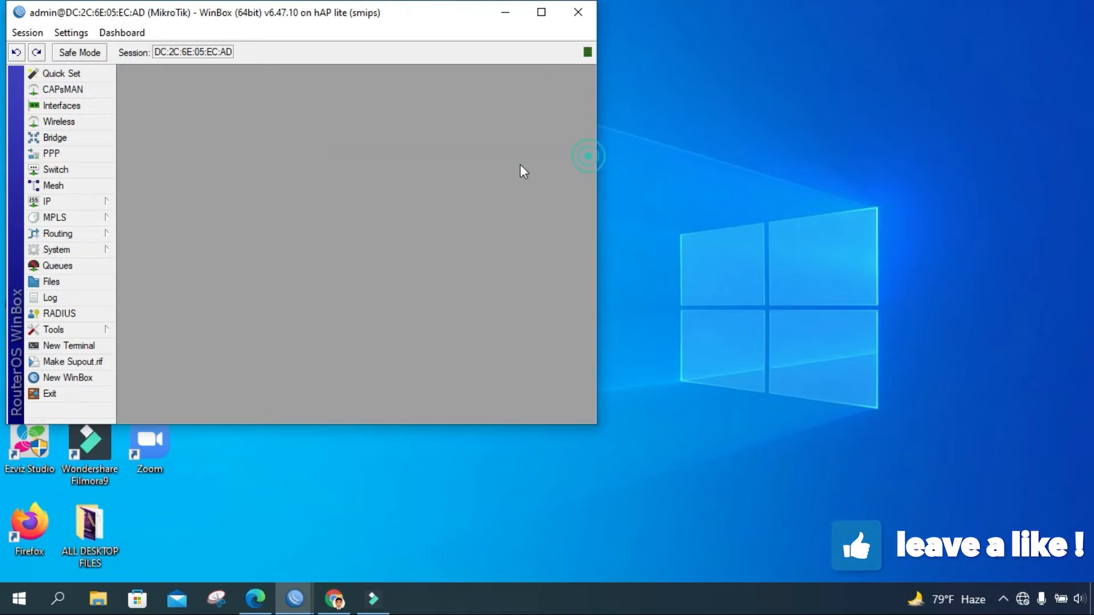
- Set the router's DNS server to 8.8.8.8 and allow remote requests
left_click(73, 202)
left_click(130, 313)
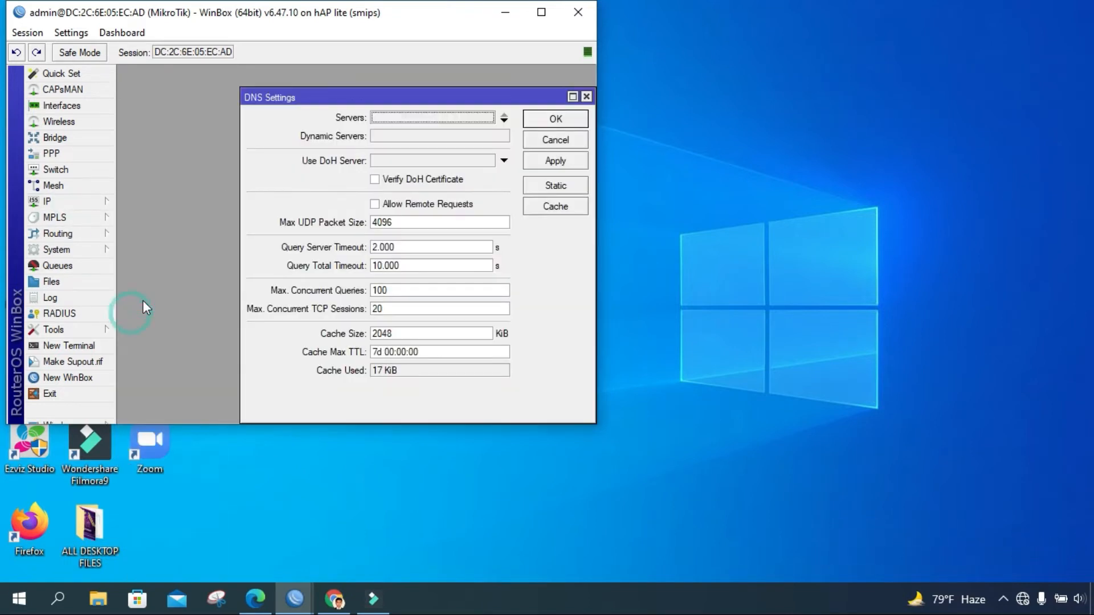
left_click(408, 118)
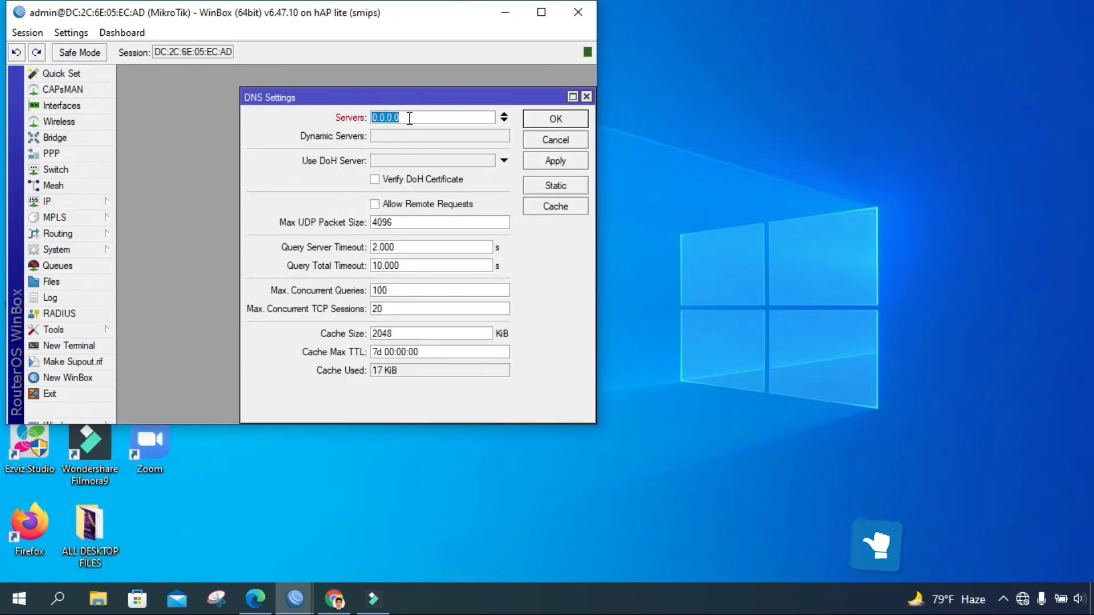
type("8.8.8.8")
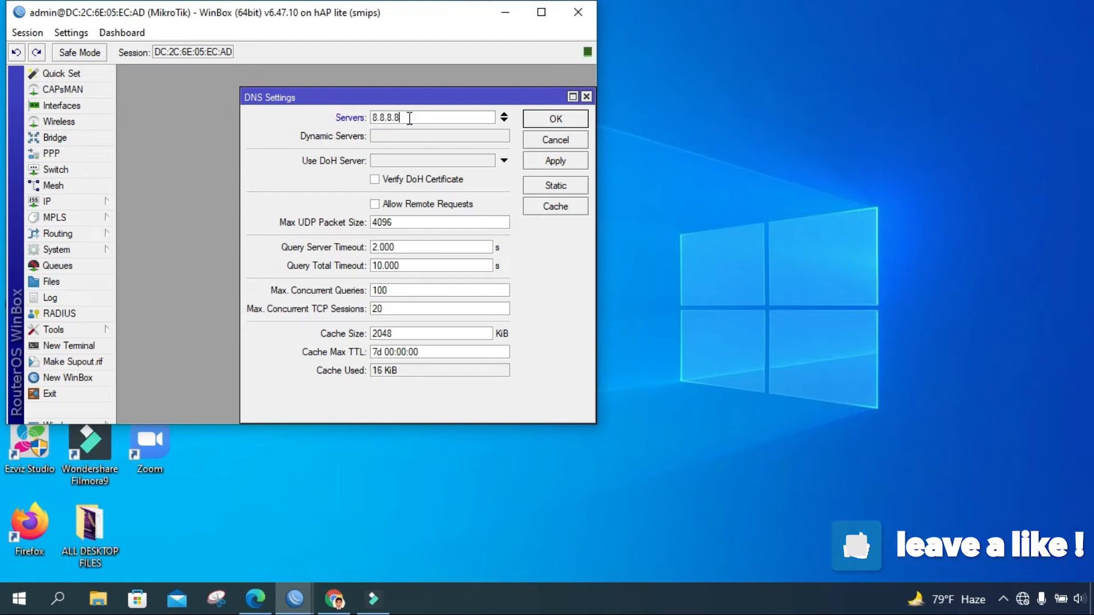
left_click(380, 205)
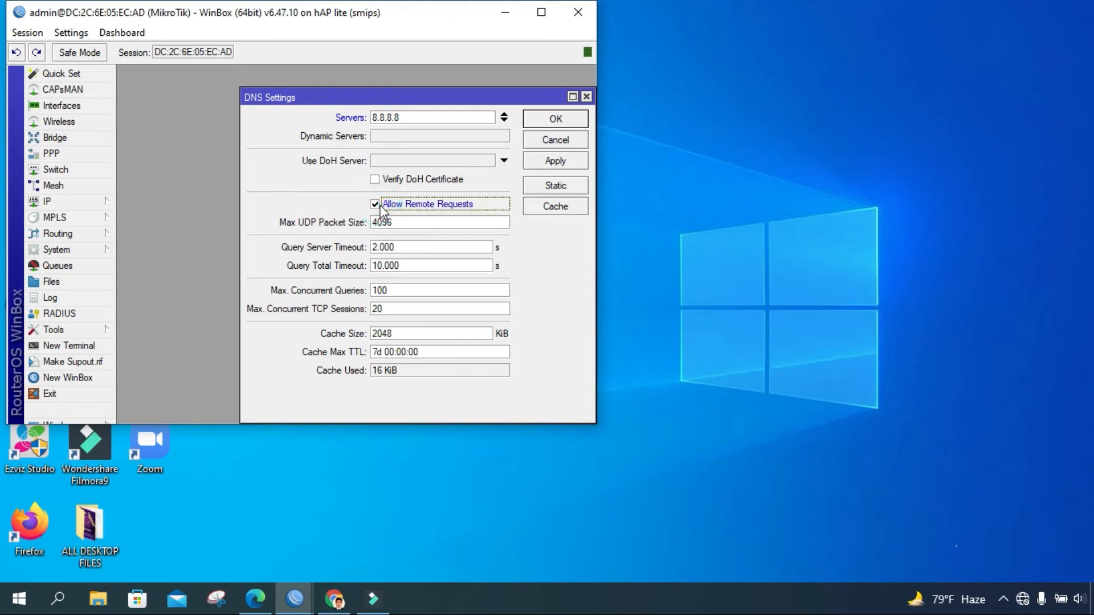
left_click(554, 163)
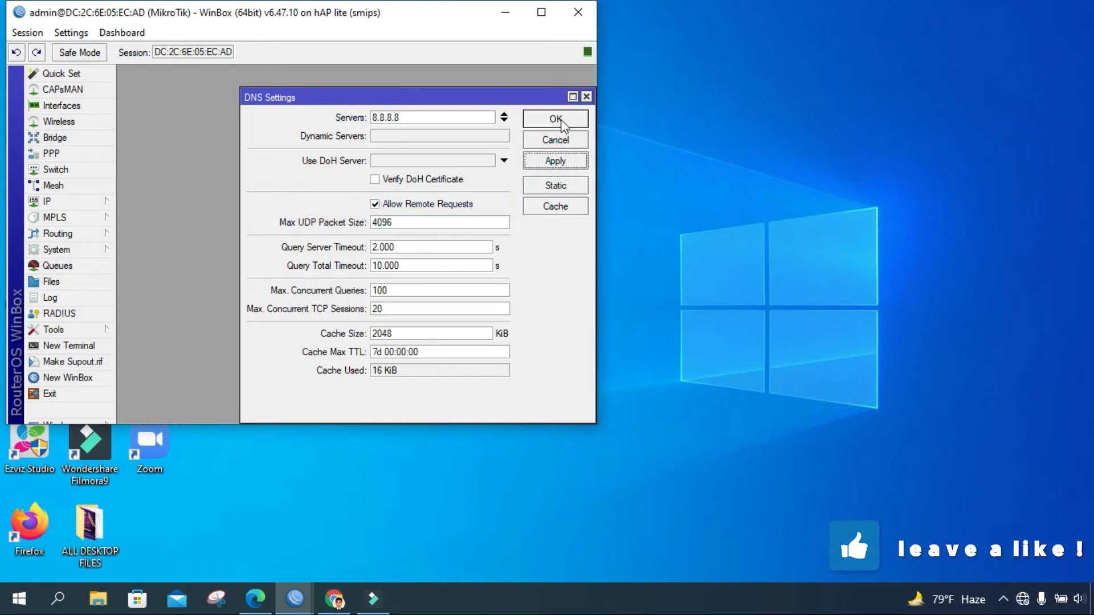
left_click(557, 119)
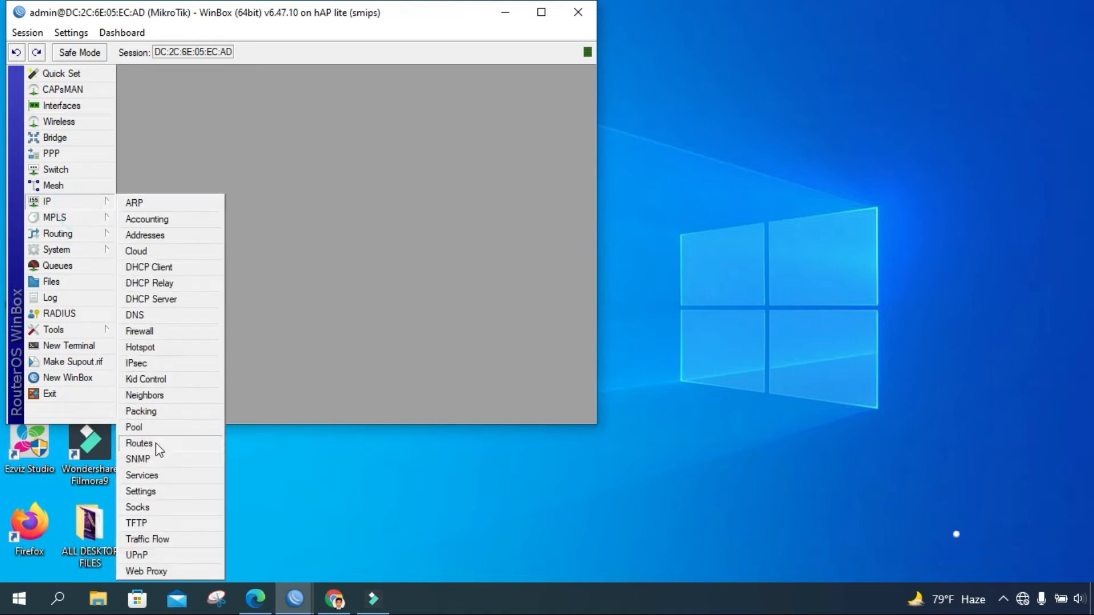
- Add a default route for 0.0.0.0/0 through gateway 10.10.10.1 with distance 1
left_click(155, 443)
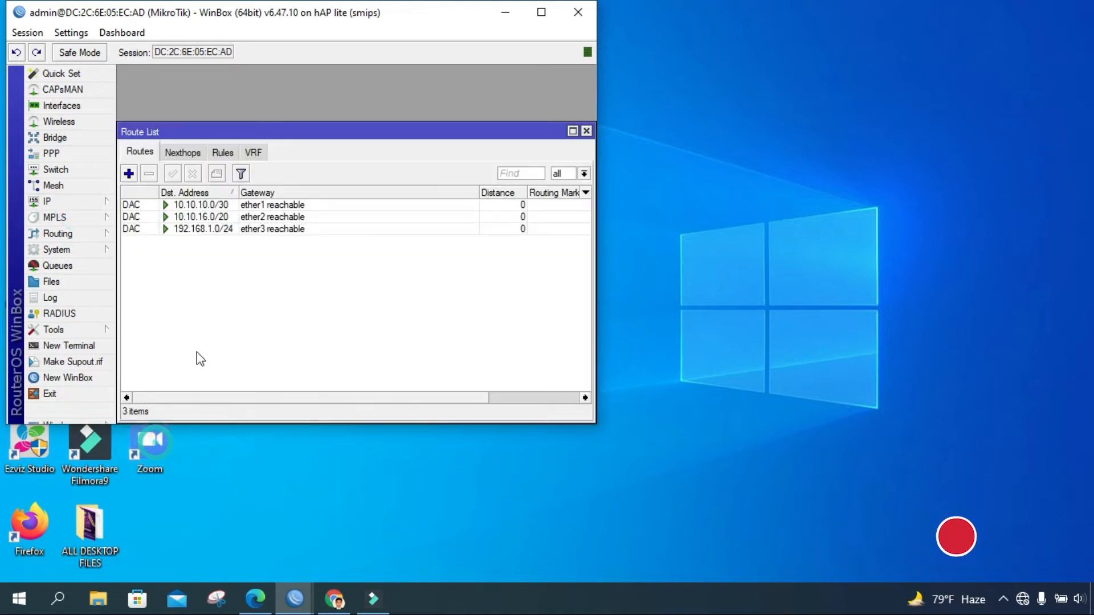
left_click(129, 174)
left_click(265, 219)
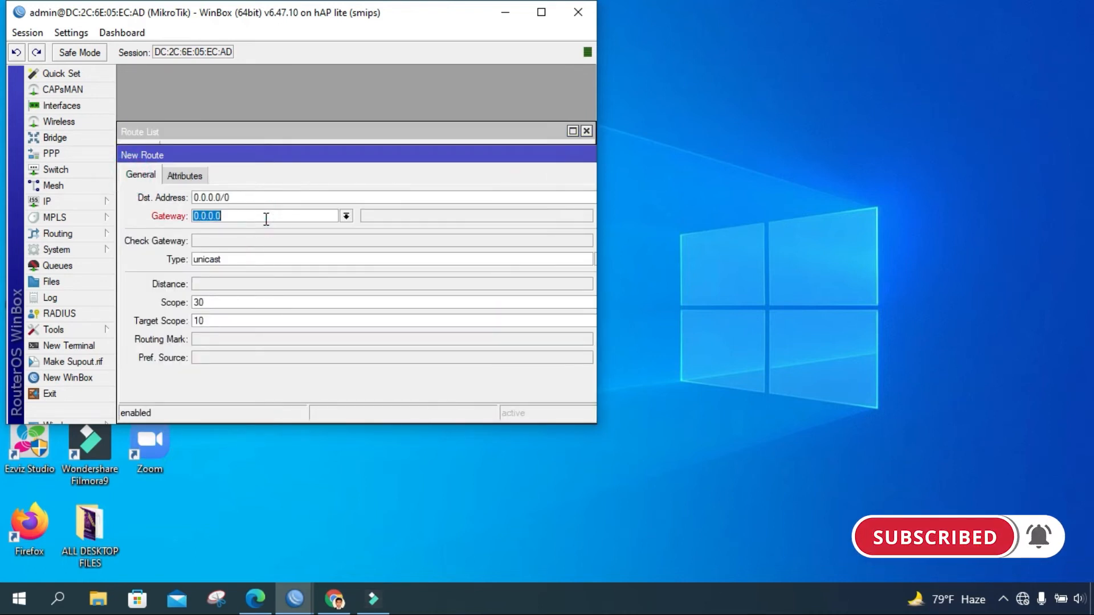
type("10.1")
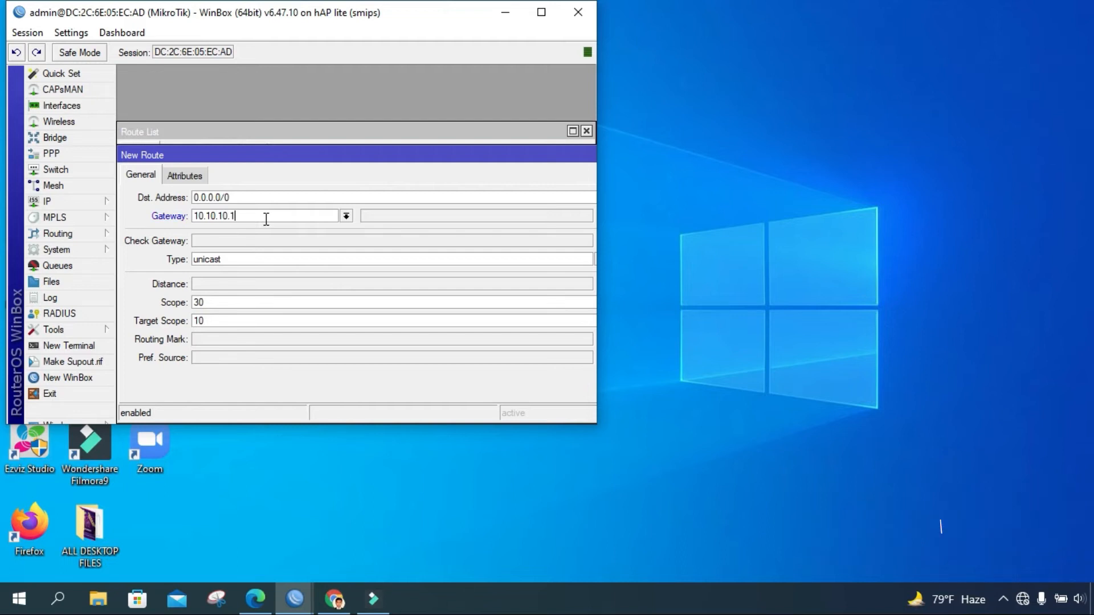
left_click(200, 284)
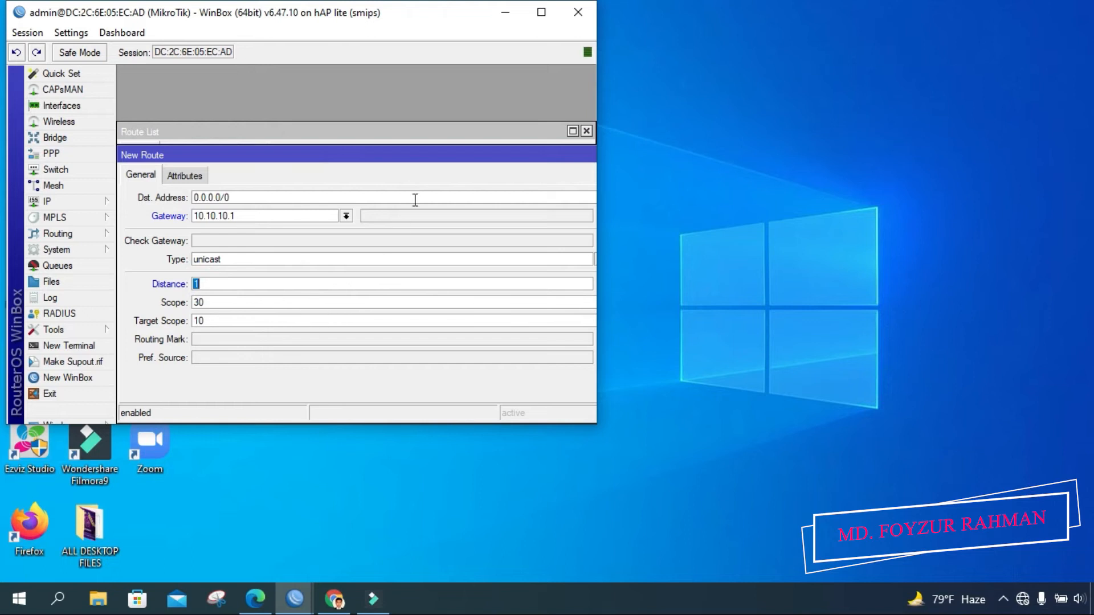
left_click(541, 12)
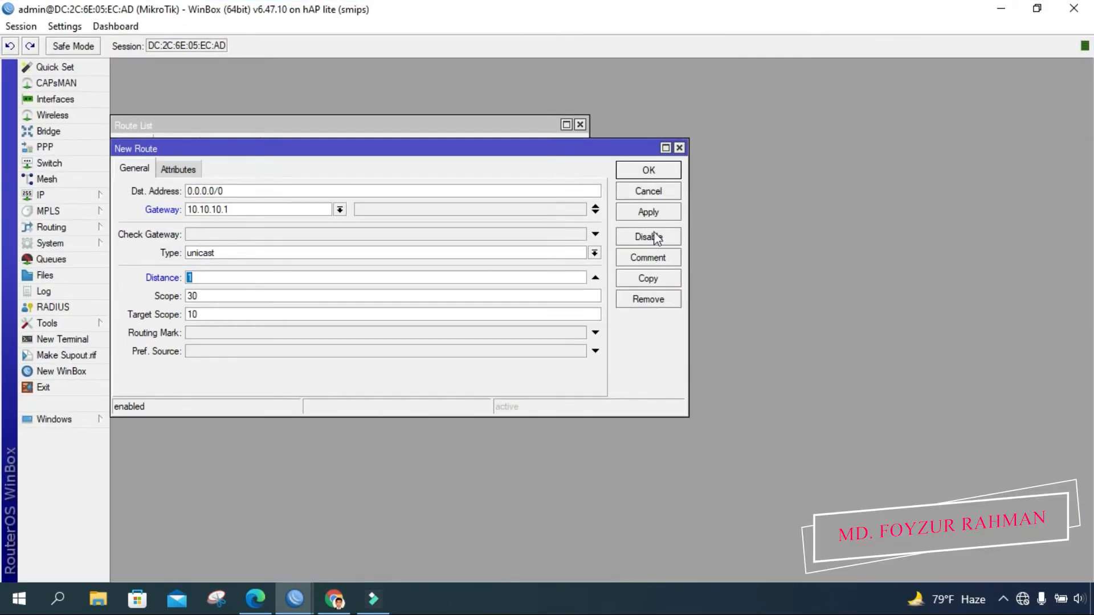
left_click(653, 212)
left_click(646, 169)
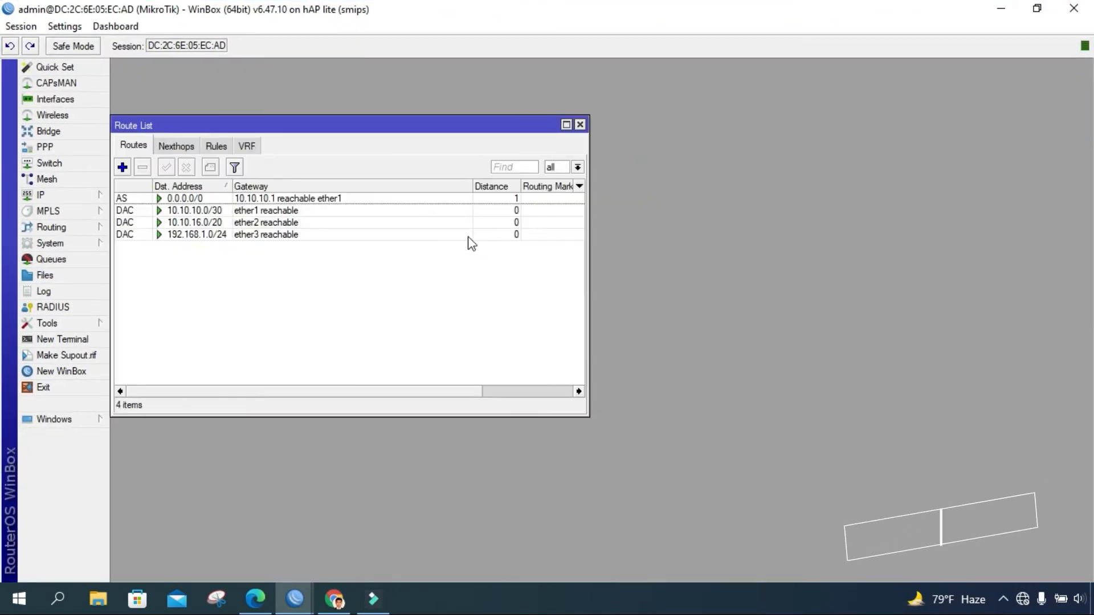
- Add a second default route for 0.0.0.0/0 through gateway 10.10.20.1 with distance 2
left_click(124, 170)
left_click(214, 209)
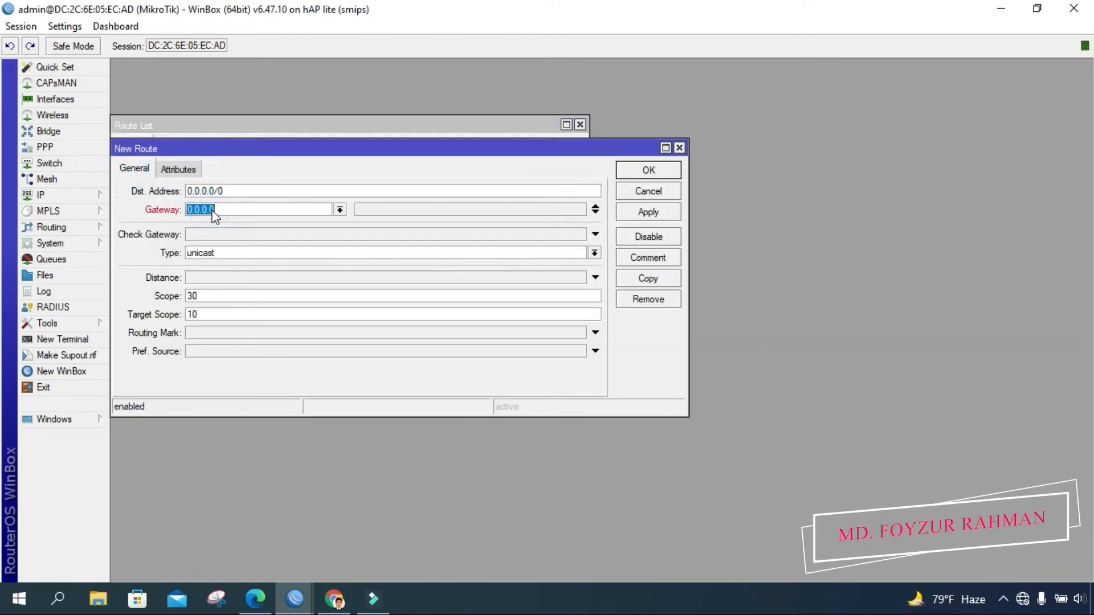
type("10")
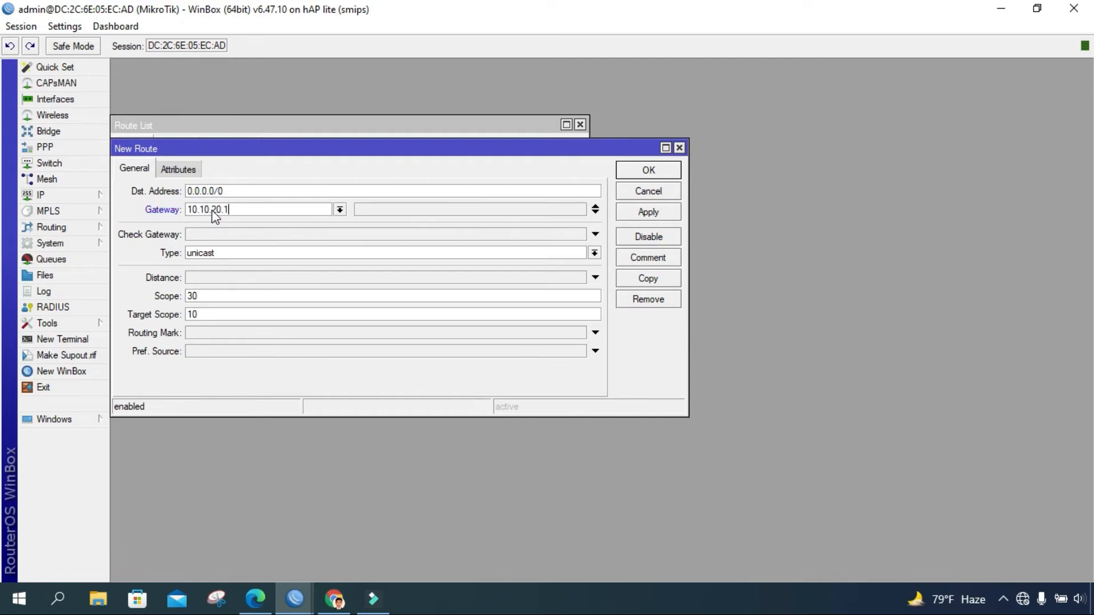
left_click(196, 278)
type("2")
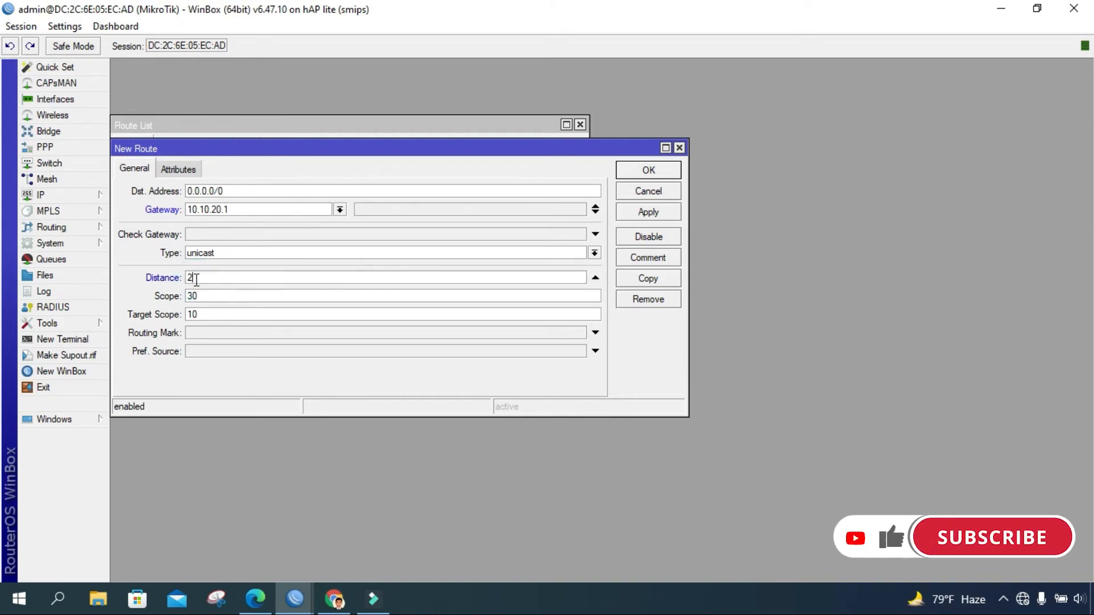
left_click(638, 216)
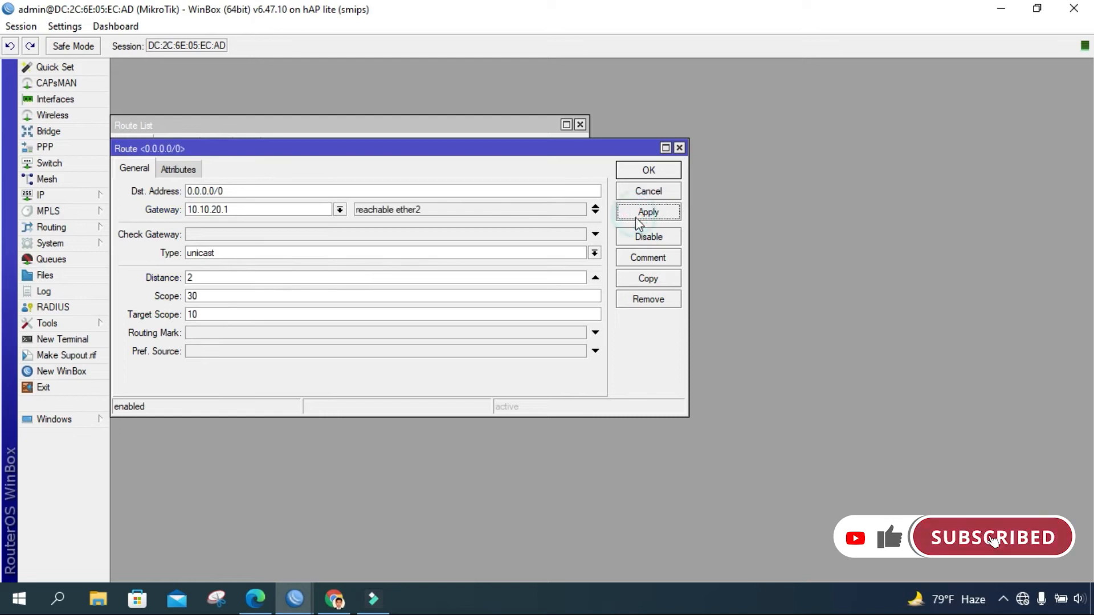
left_click(643, 171)
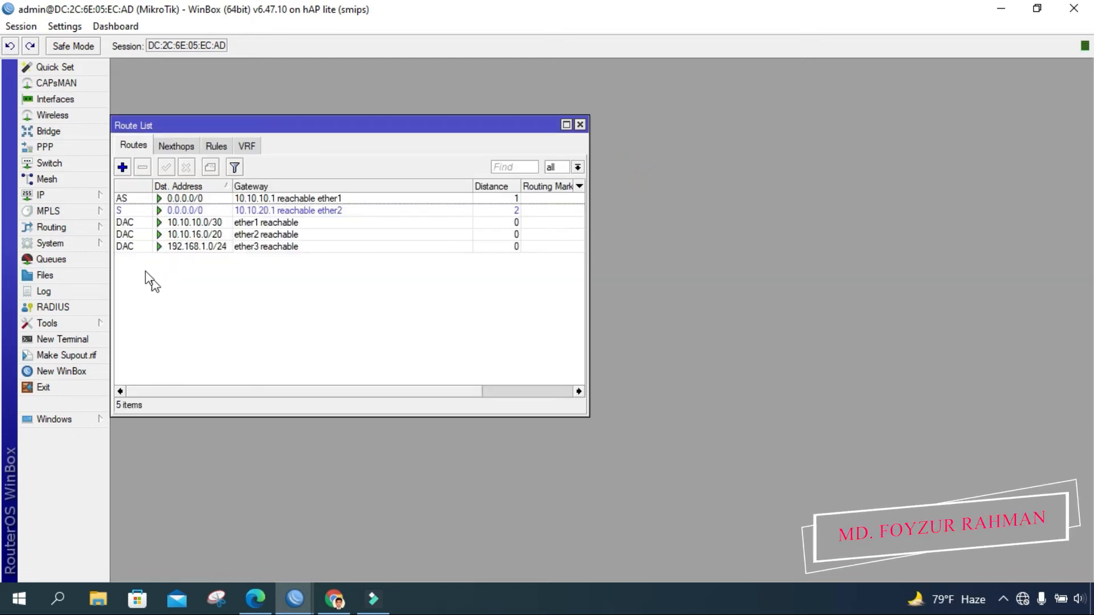
- Add a firewall NAT rule in the srcnat chain with the action masquerade, and close the Firewall and Route List windows
left_click(81, 197)
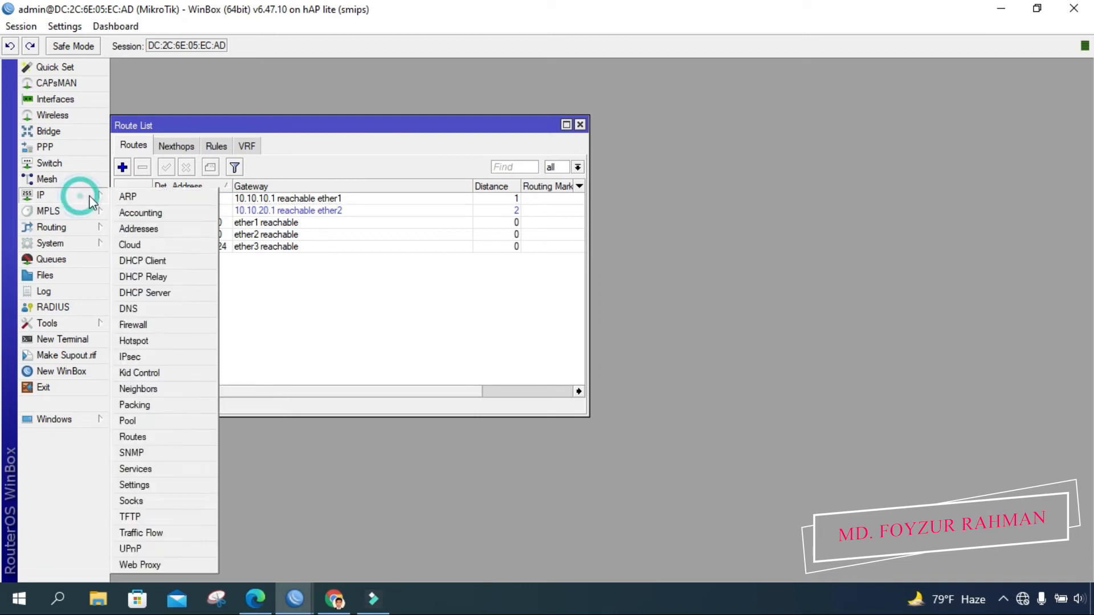
left_click(153, 321)
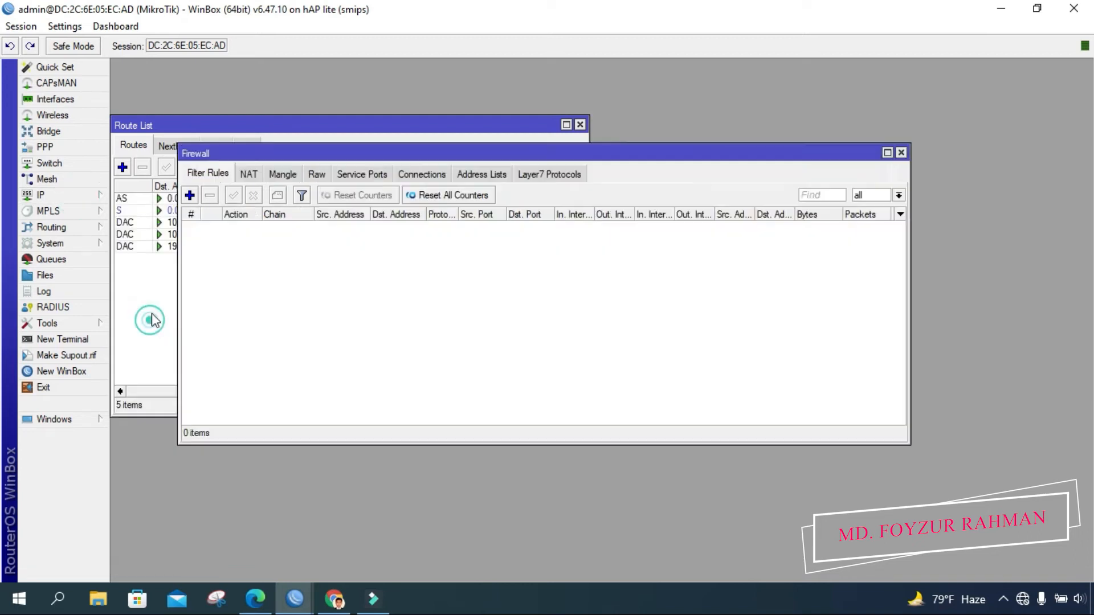
left_click(251, 176)
left_click(190, 195)
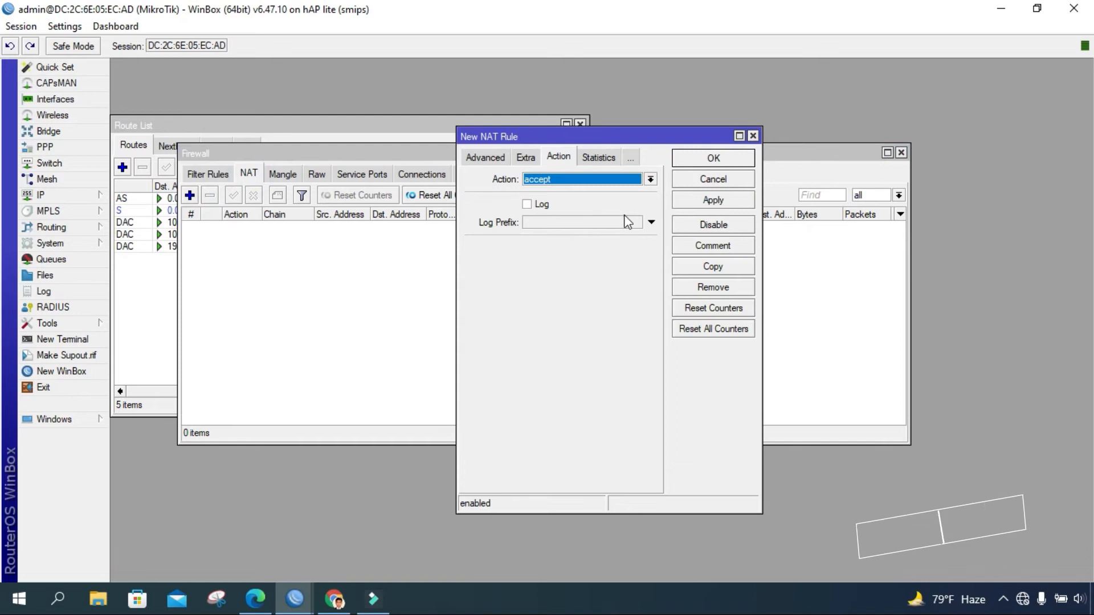
left_click(558, 179)
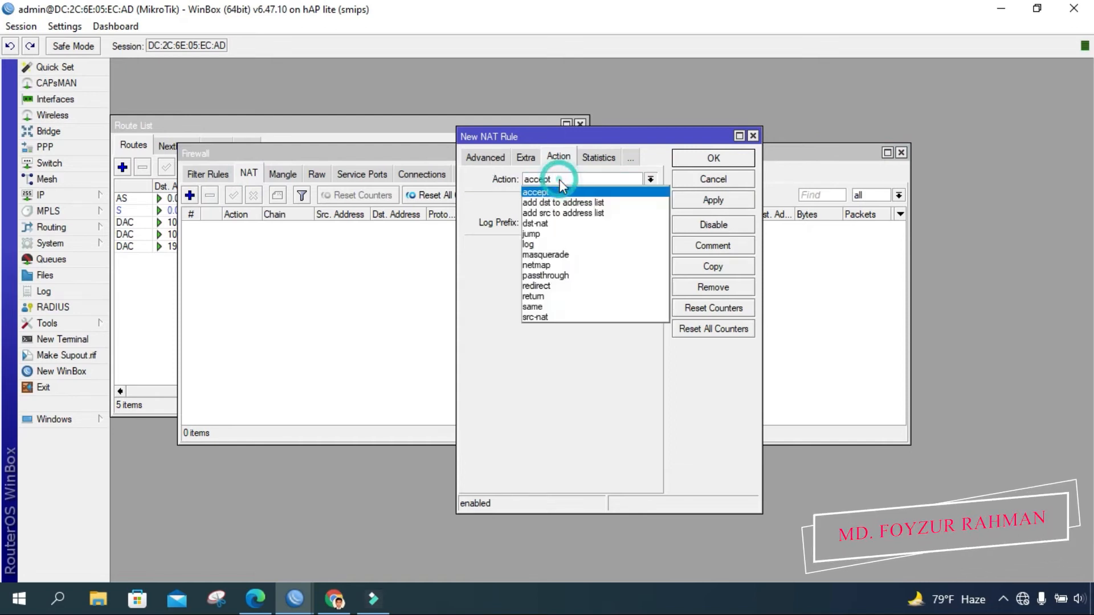
left_click(561, 255)
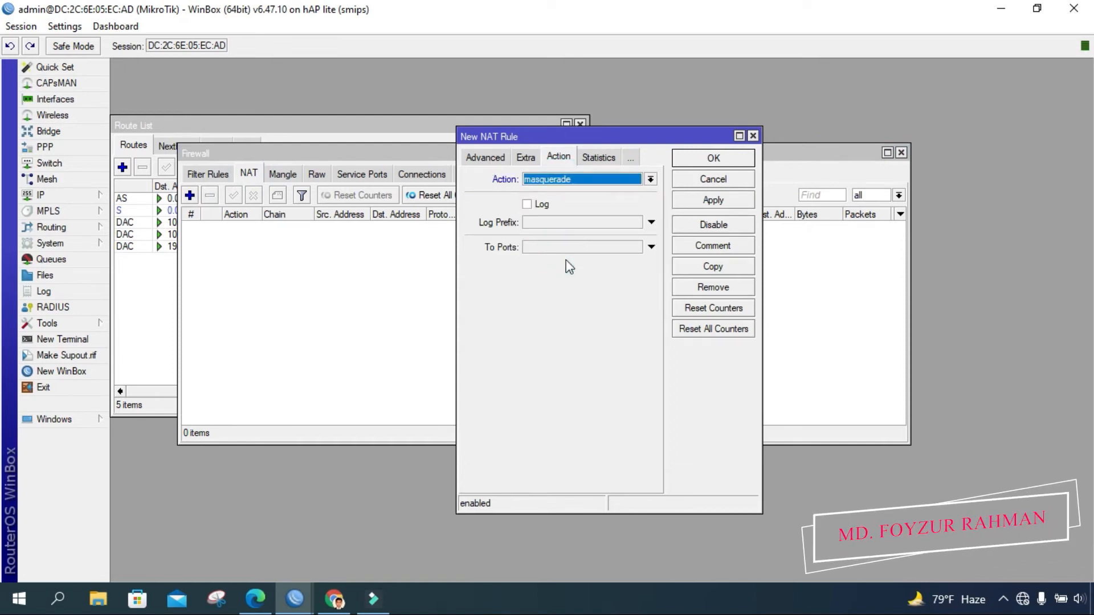
left_click(712, 200)
left_click(729, 160)
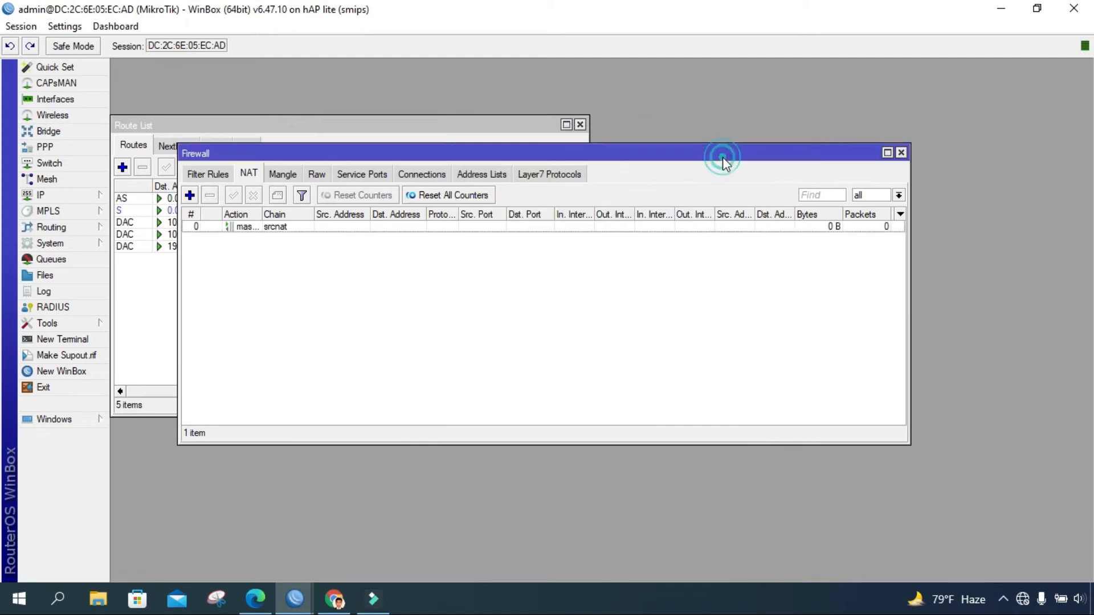
left_click(902, 152)
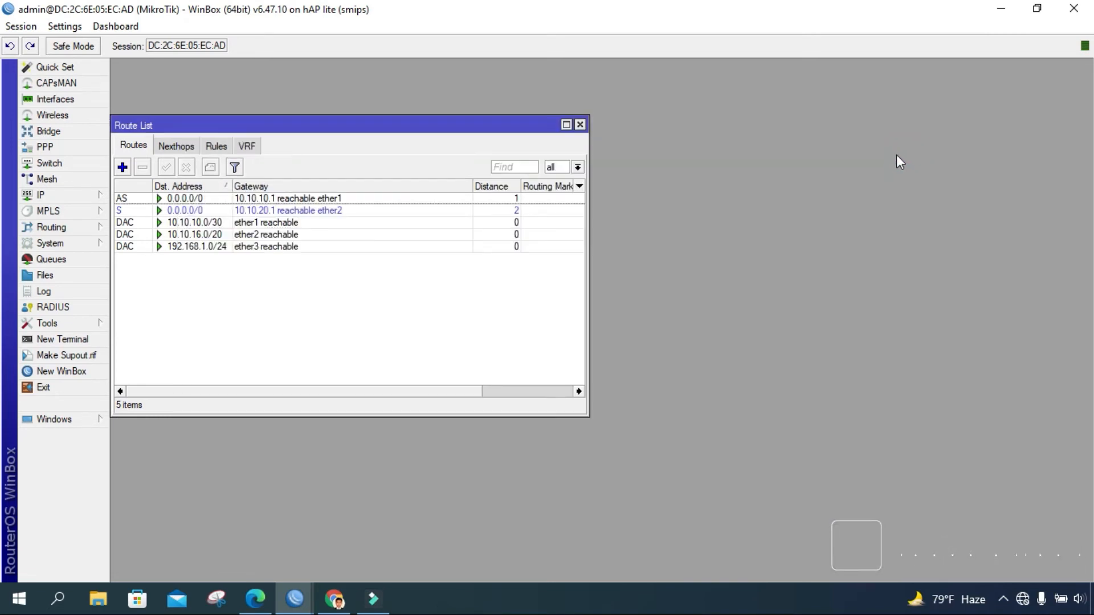
left_click(581, 124)
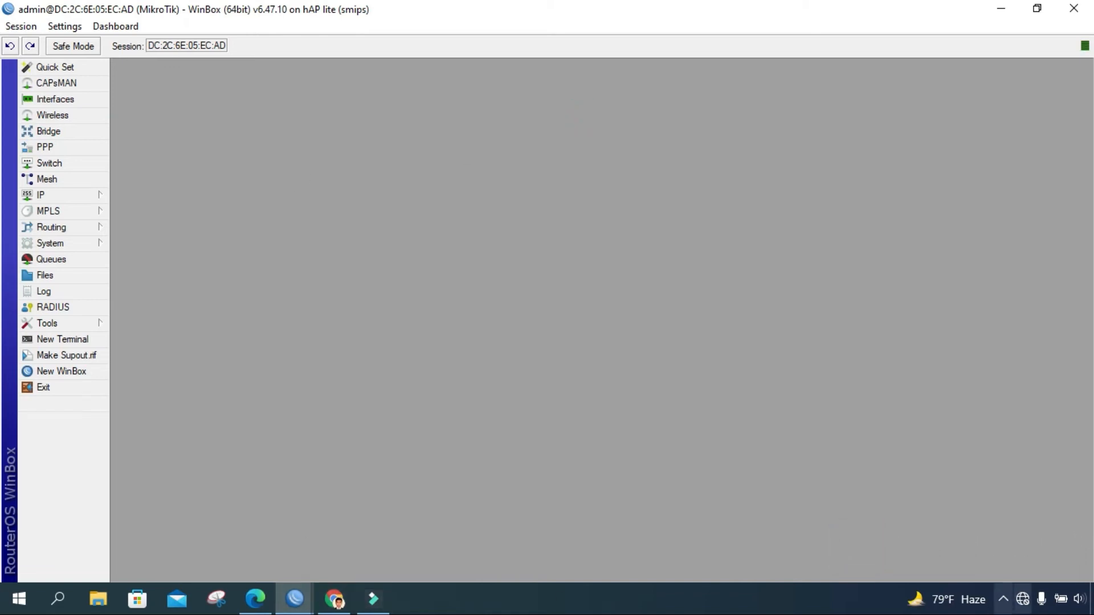
- Check the computer's network connection status, and switch to Chrome to reload the YouTube video as an internet test
mouse_move(1024, 608)
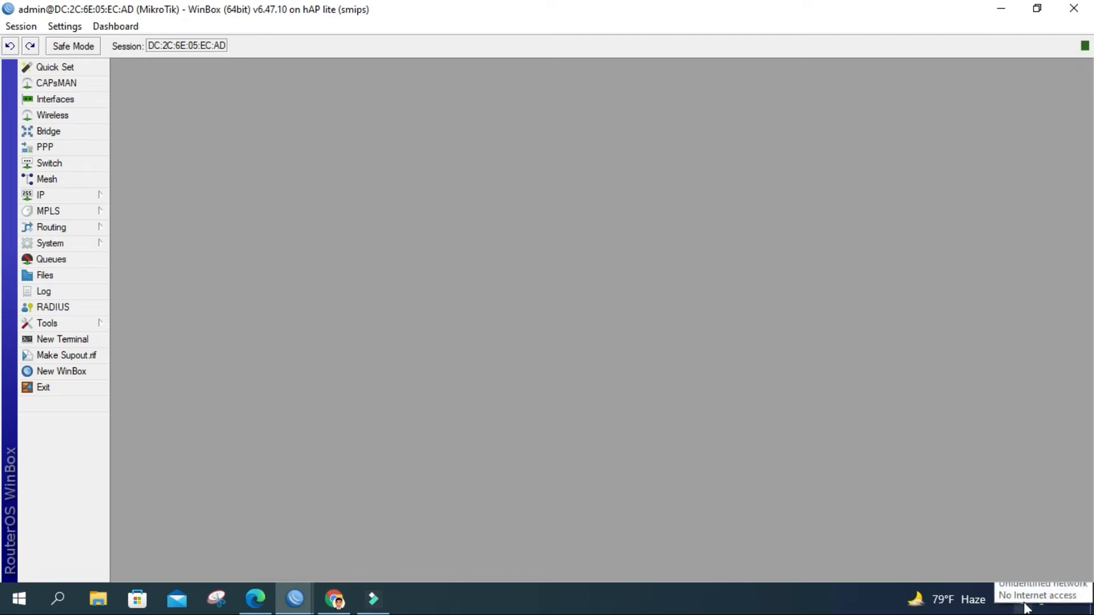
left_click(1024, 608)
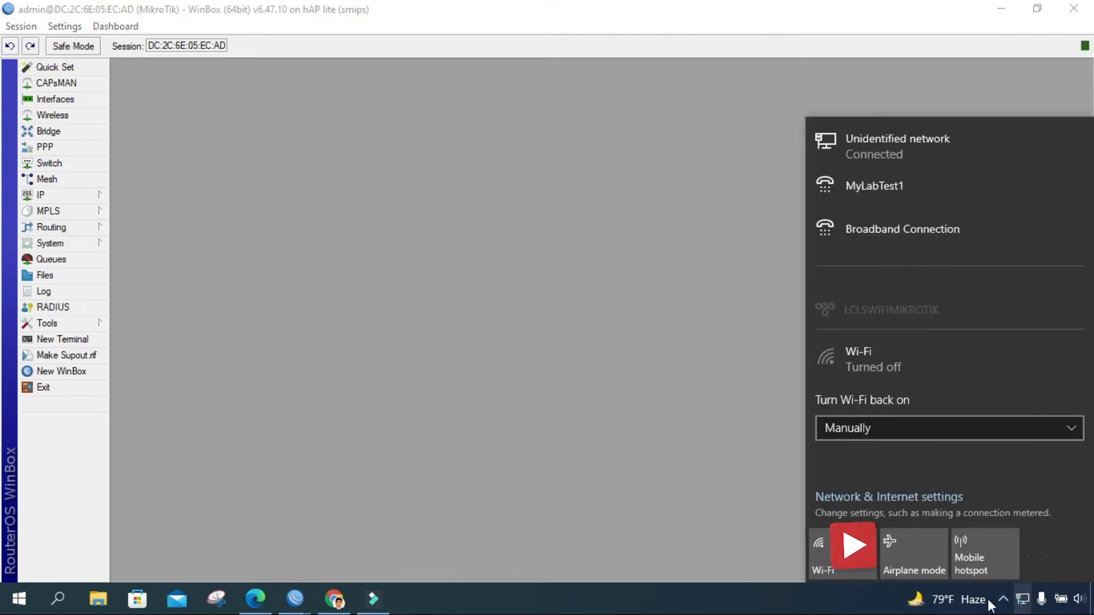
left_click(636, 376)
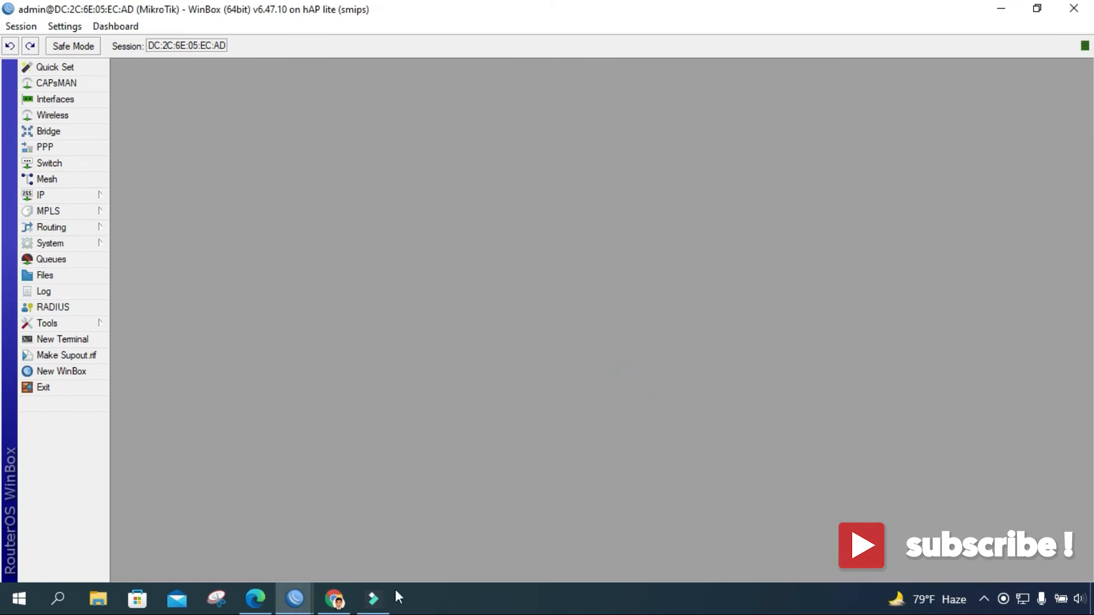
left_click(336, 601)
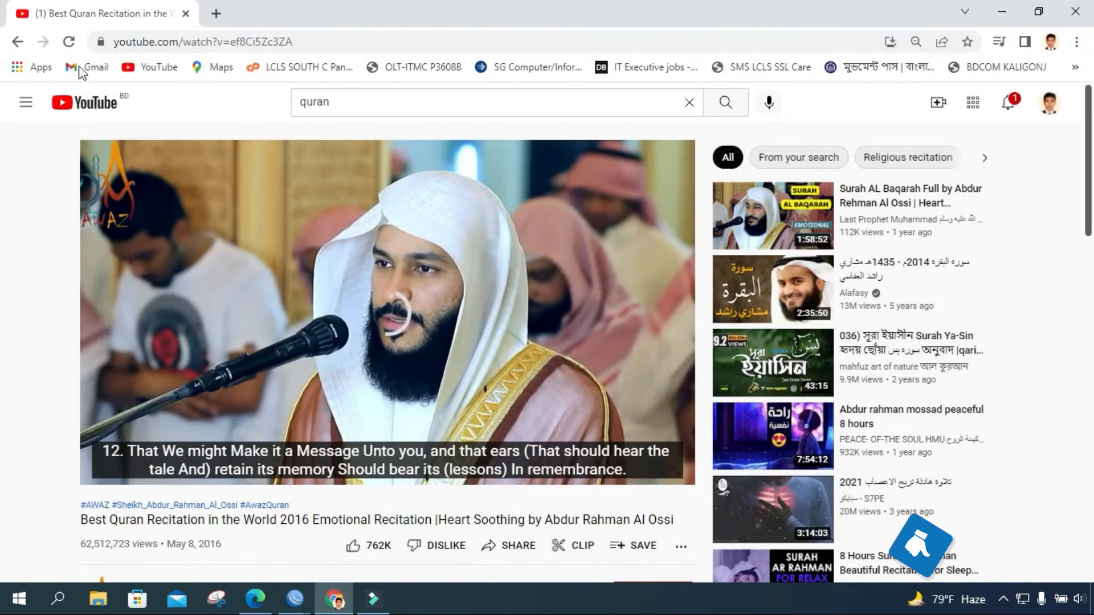
left_click(69, 43)
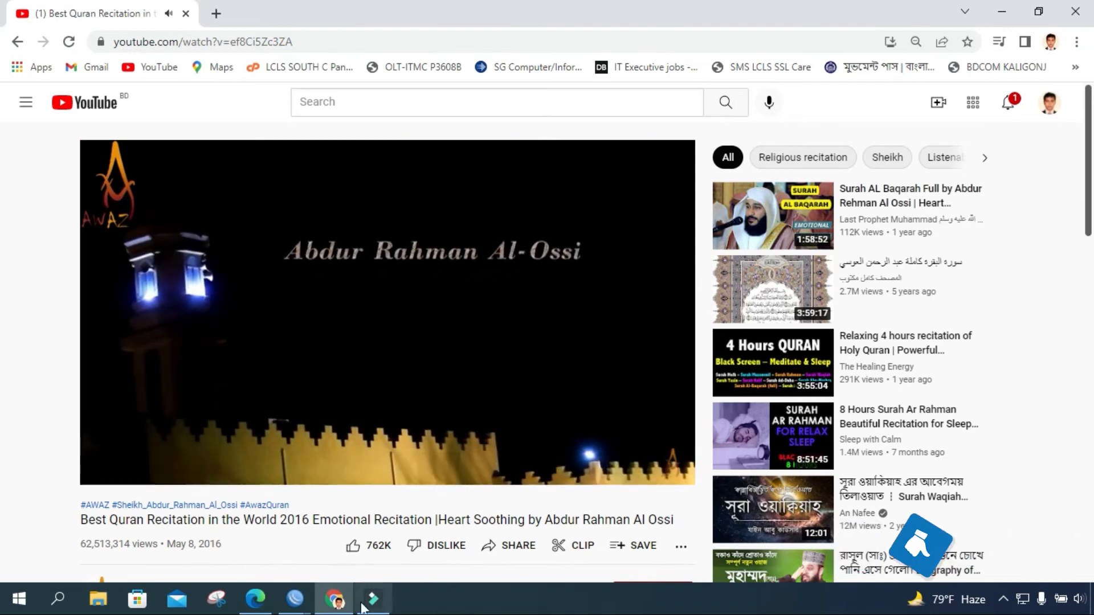
- Switch to the WinBox window showing the Interface List and maximize both the window and the list to monitor traffic
left_click(295, 598)
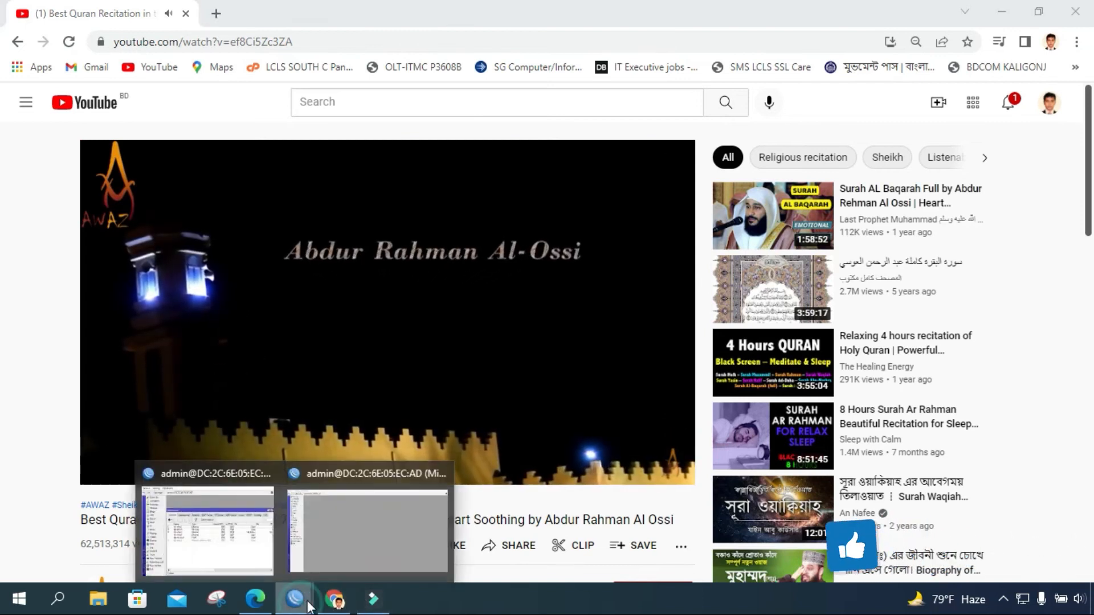
left_click(224, 522)
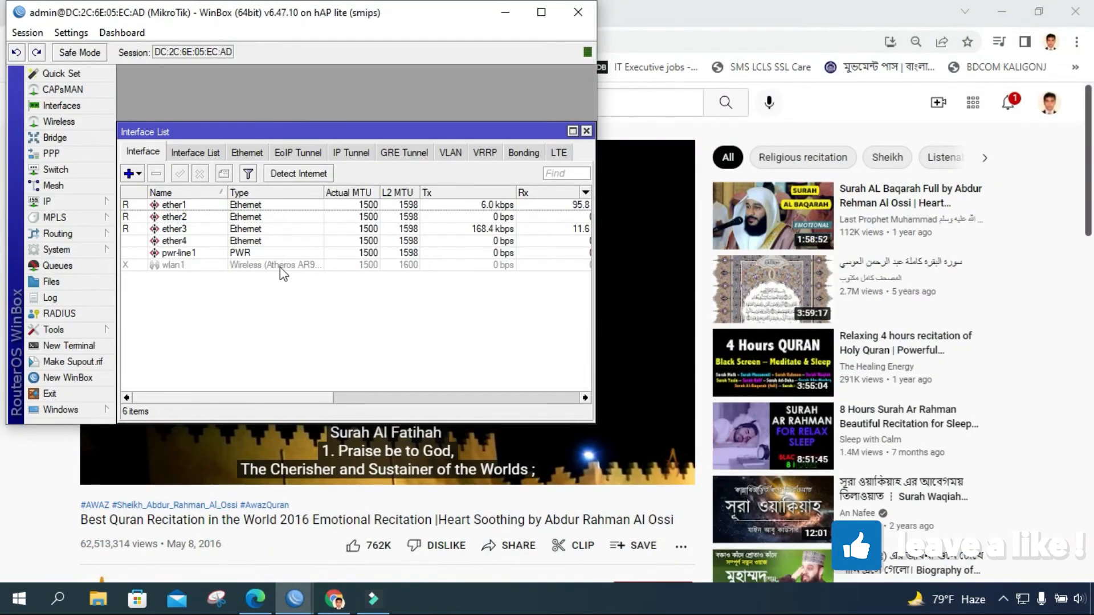
left_click(533, 14)
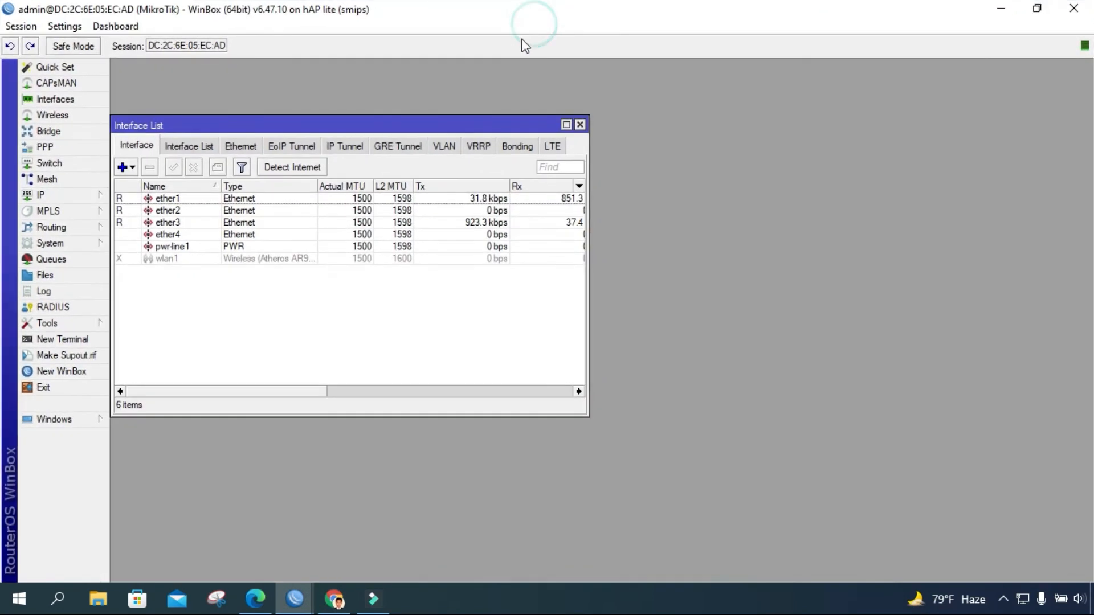
left_click(566, 124)
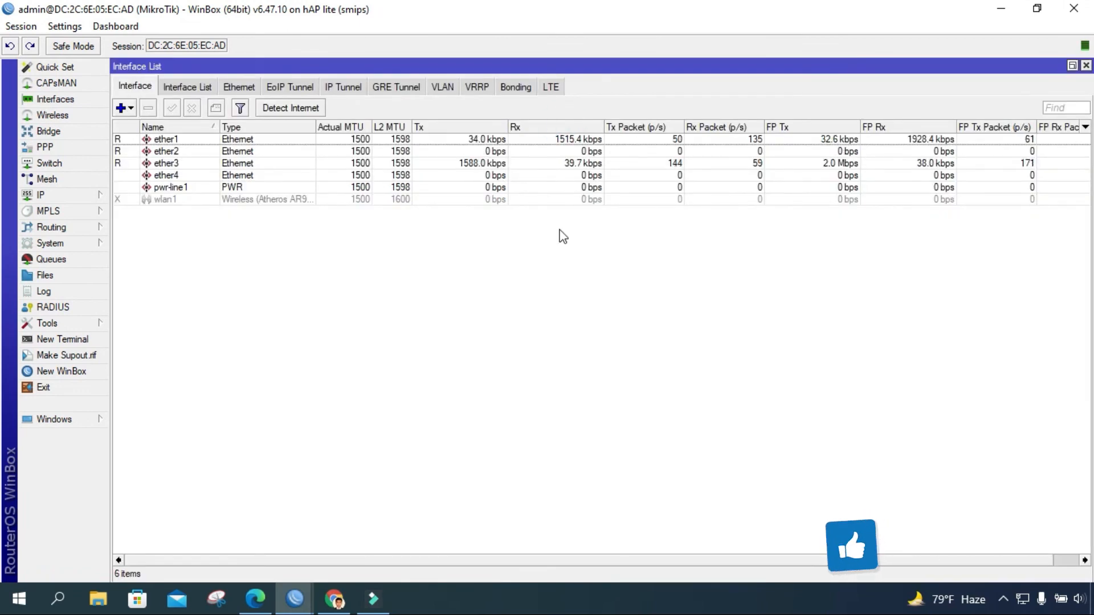
- Disable interface ether1 to test failover, select ether2 to check its traffic, and re-enable ether1
left_click(191, 140)
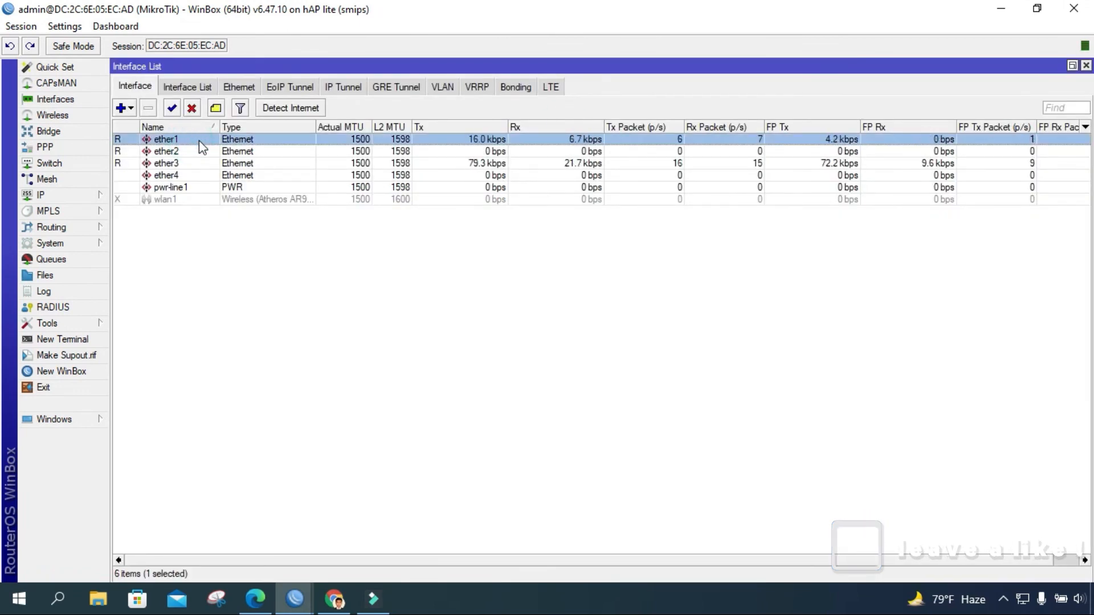
left_click(193, 108)
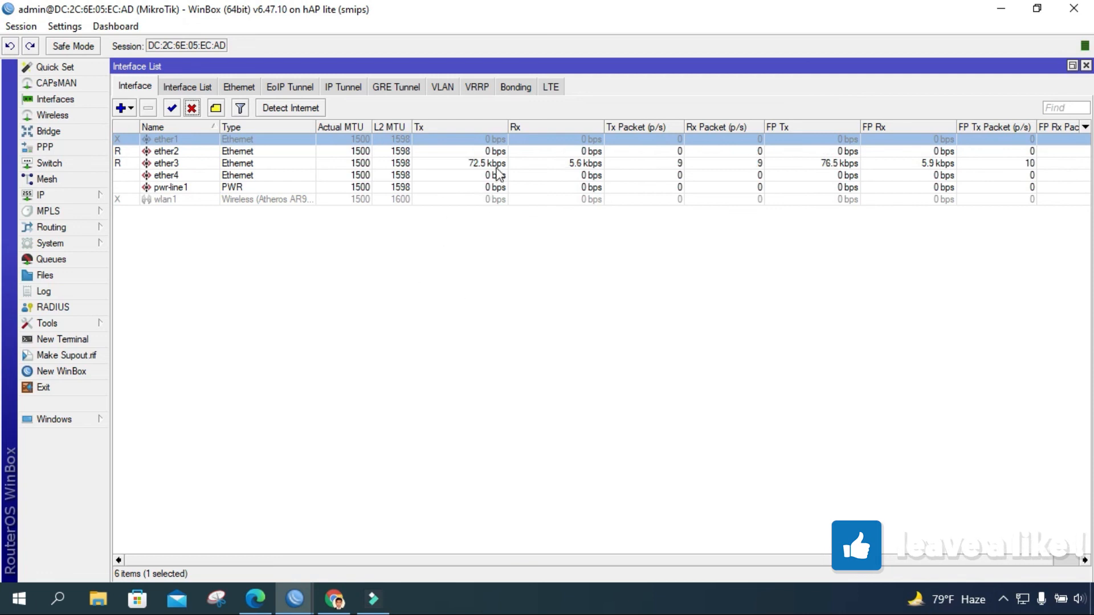
left_click(495, 151)
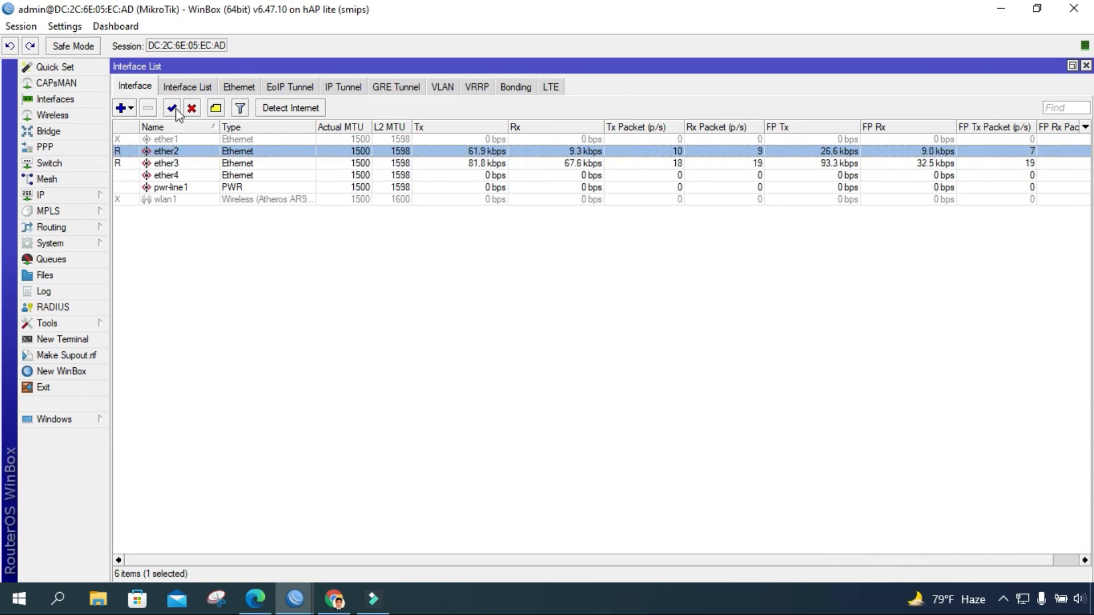
left_click(160, 140)
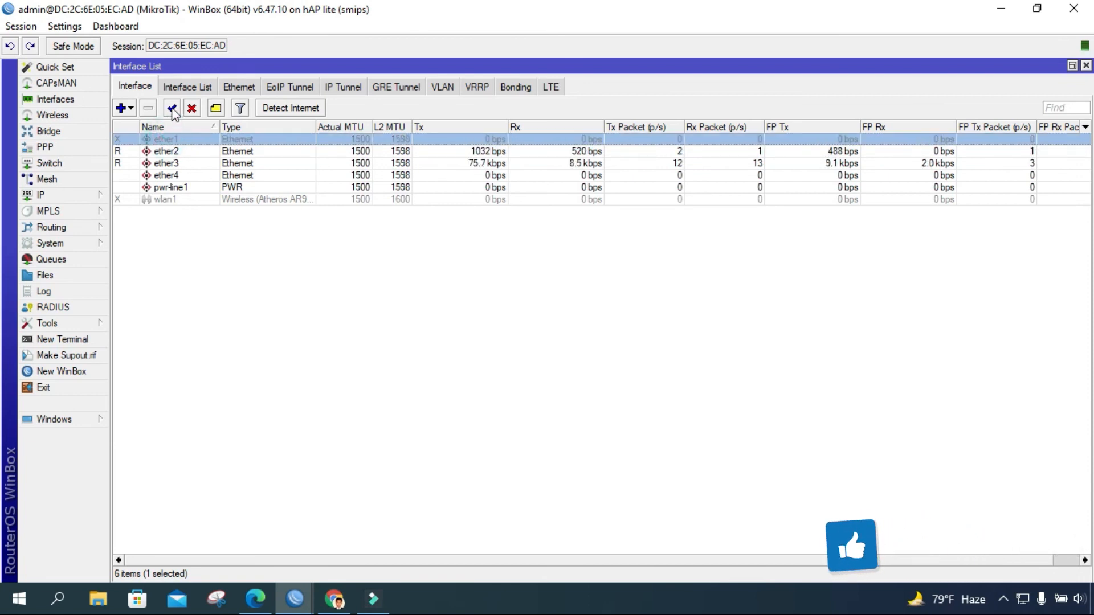
left_click(172, 108)
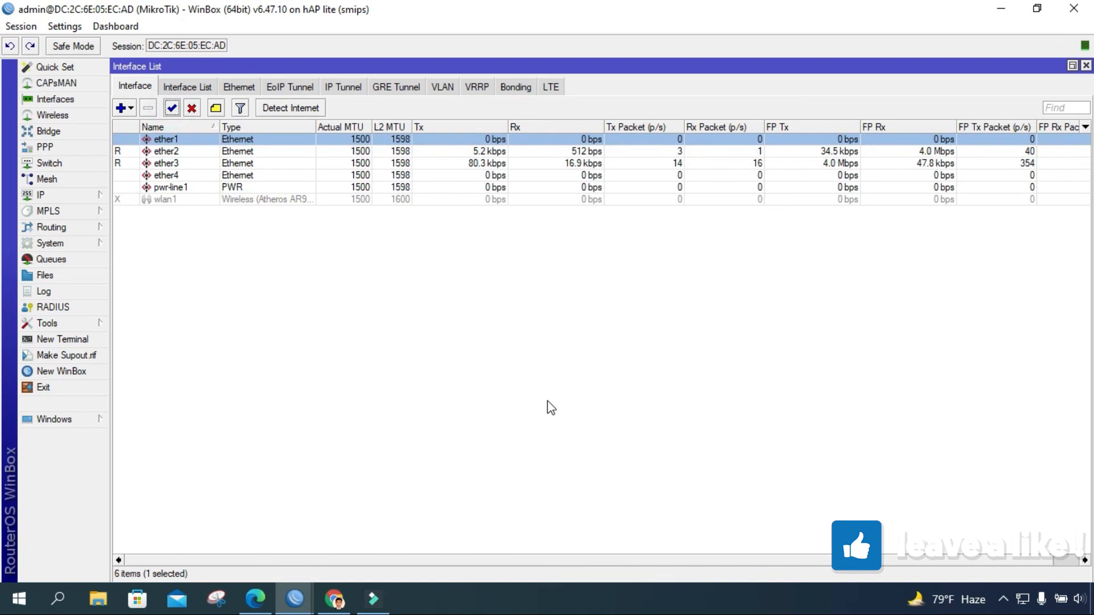